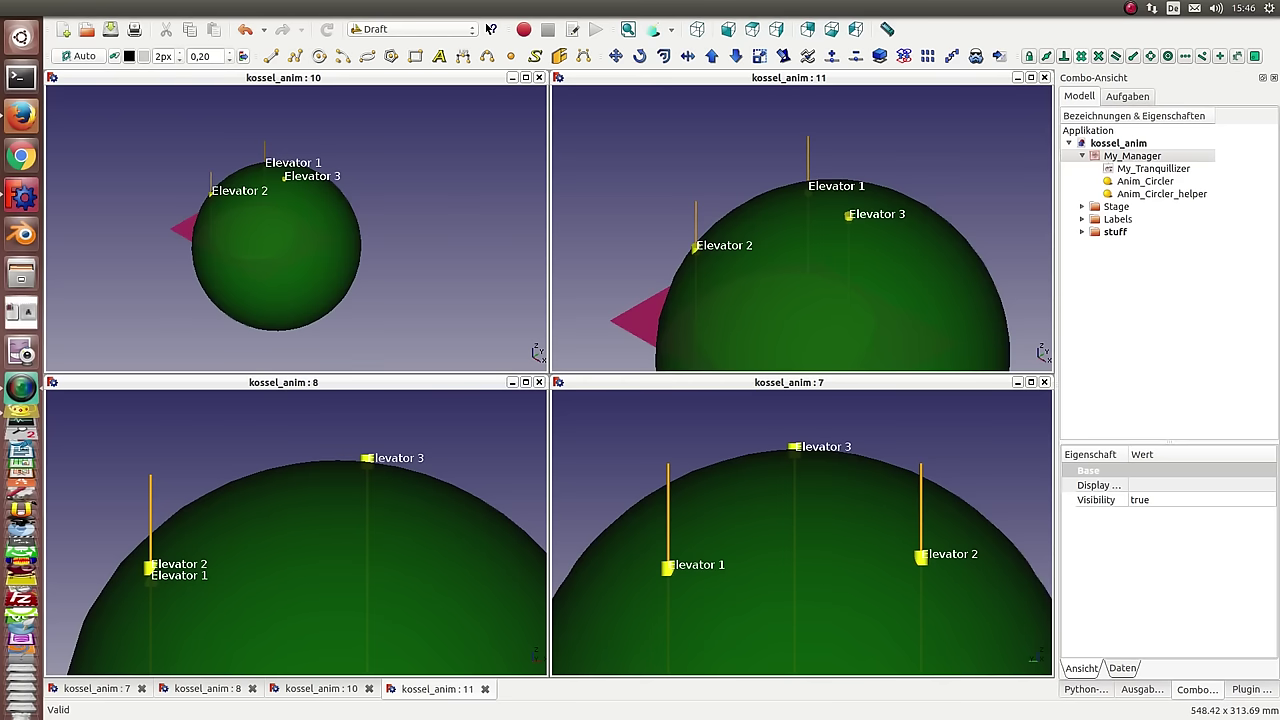
Play the kossel_anim animation once from My_Manager's Animation Manager control panel
double_click(1146, 160)
left_click(1148, 186)
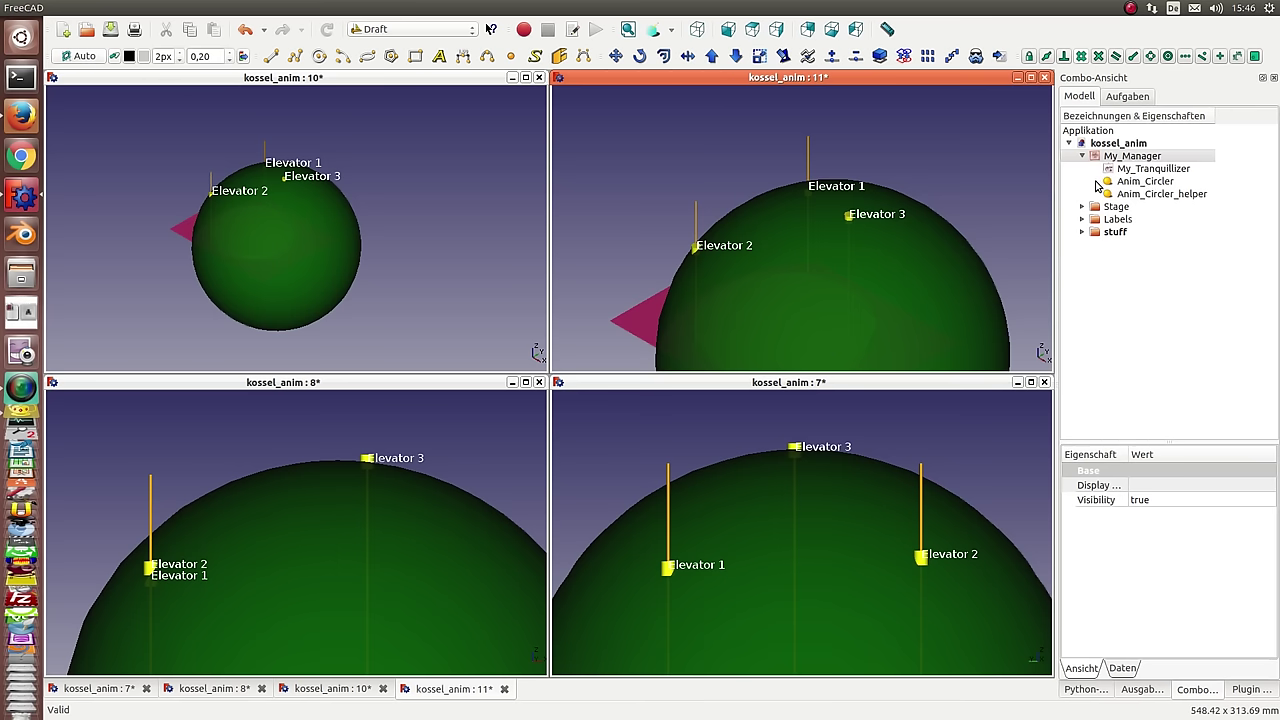
Raise the Circler_helper sphere's Transparency so the plate and elevator rods show through
left_click(1082, 232)
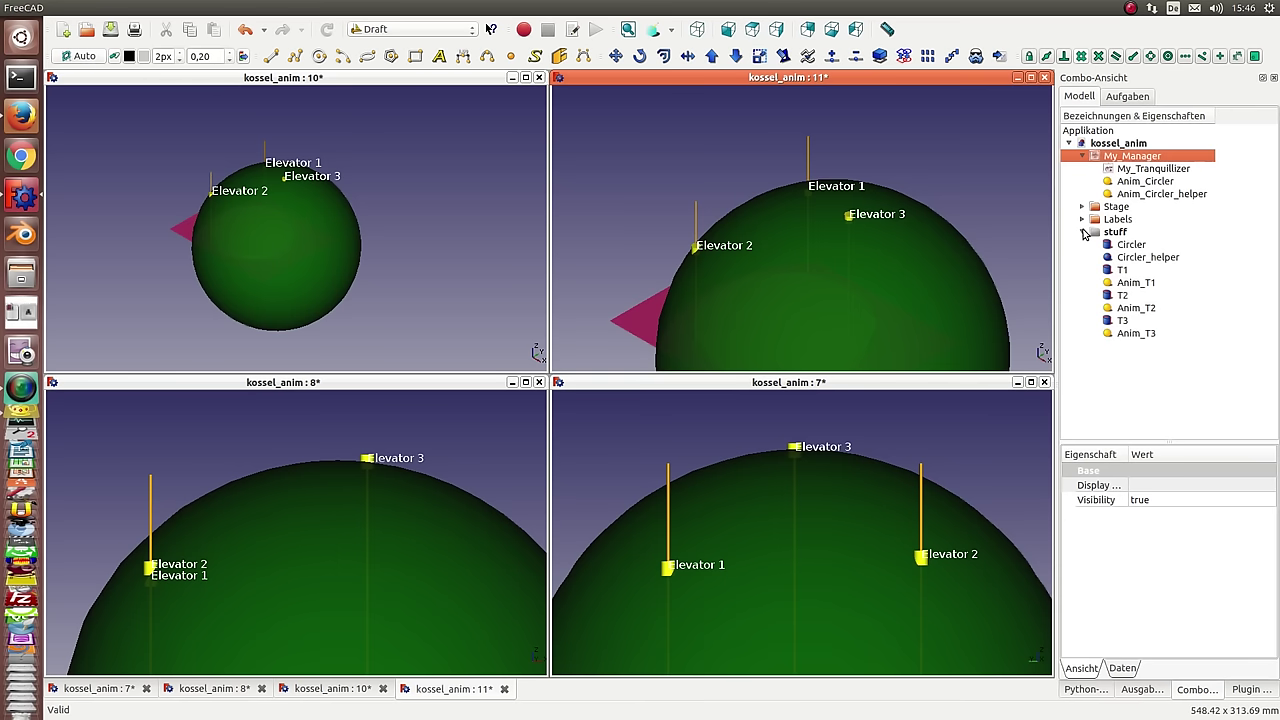
left_click(1164, 262)
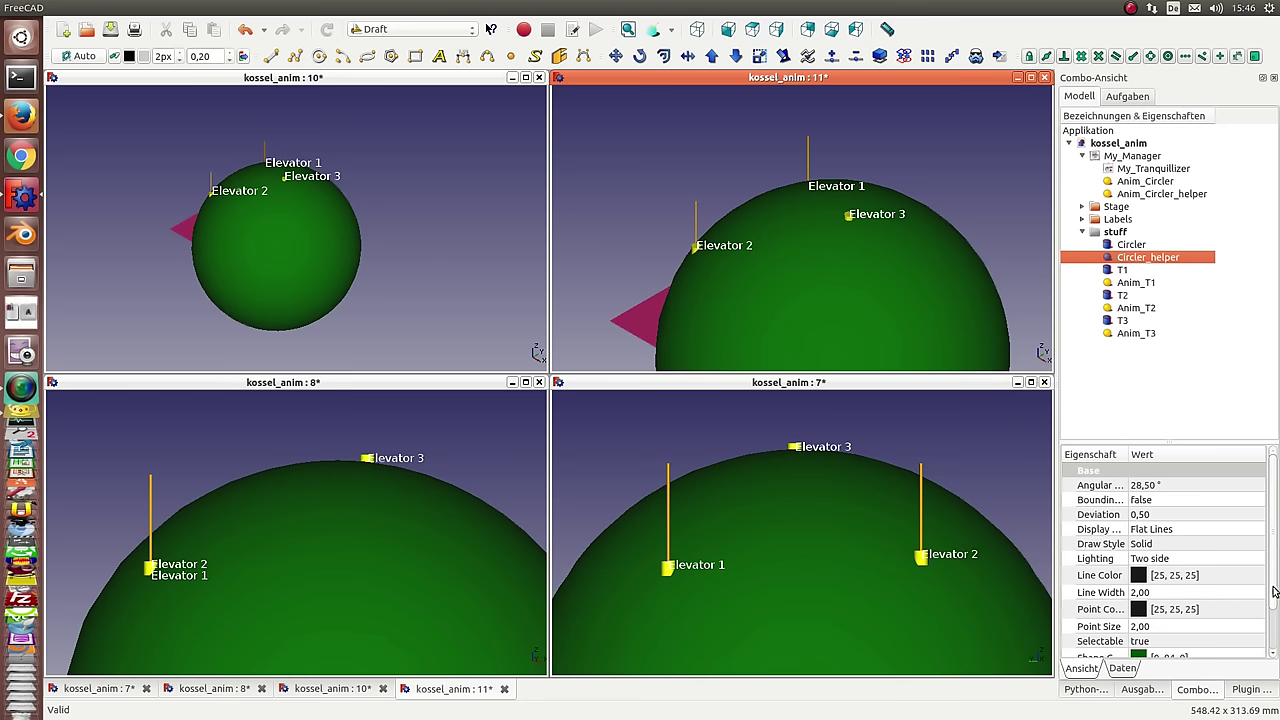
scroll(1200, 610, "down", 1)
left_click(1164, 632)
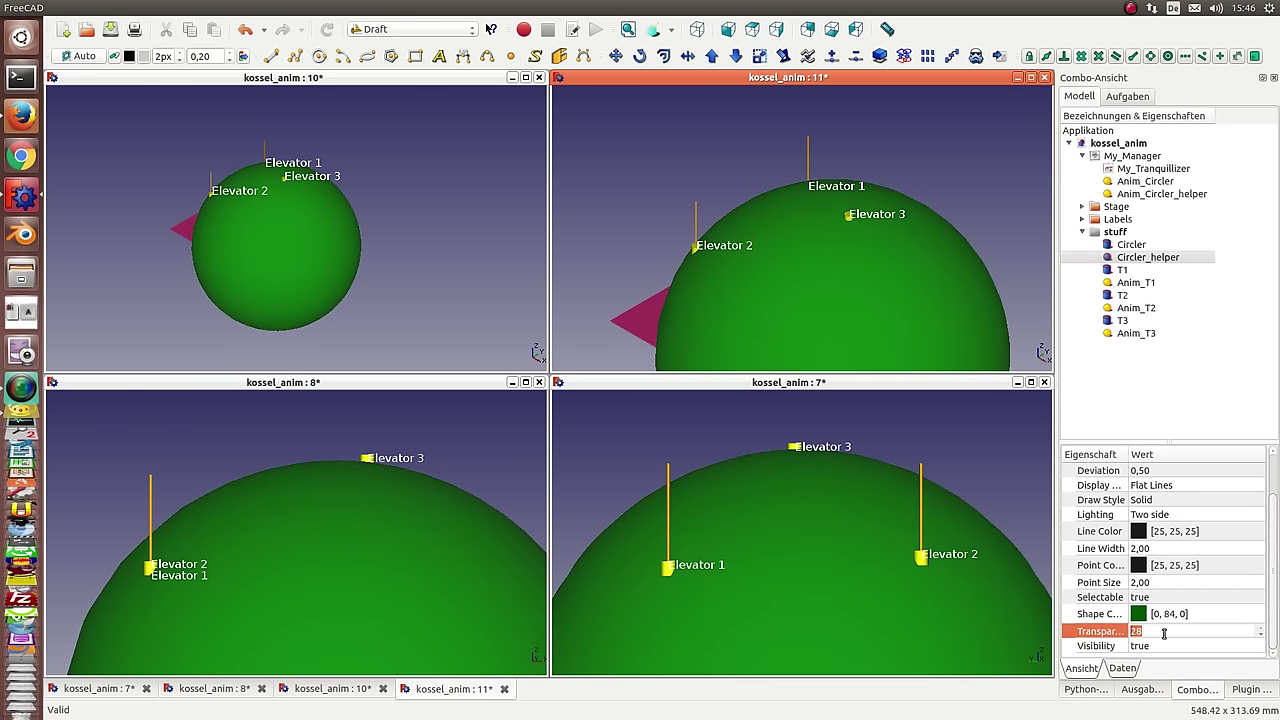
scroll(1164, 633, "up", 6)
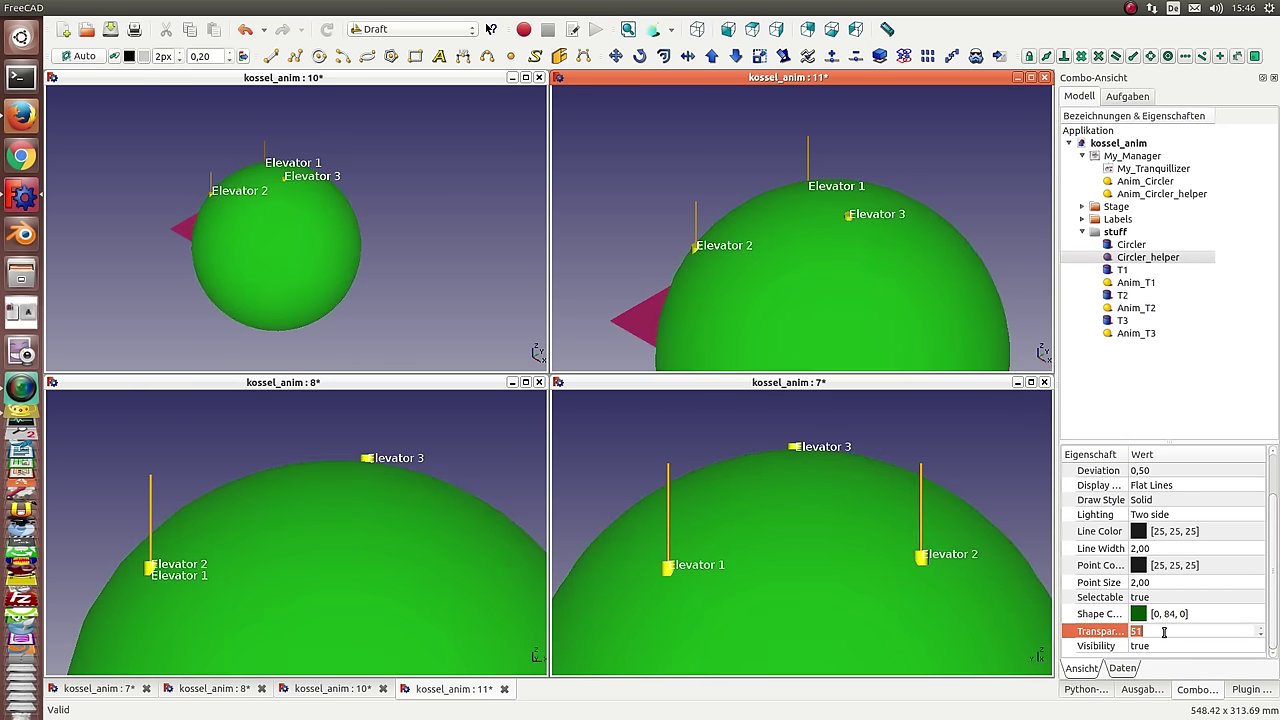
scroll(1164, 632, "up", 8)
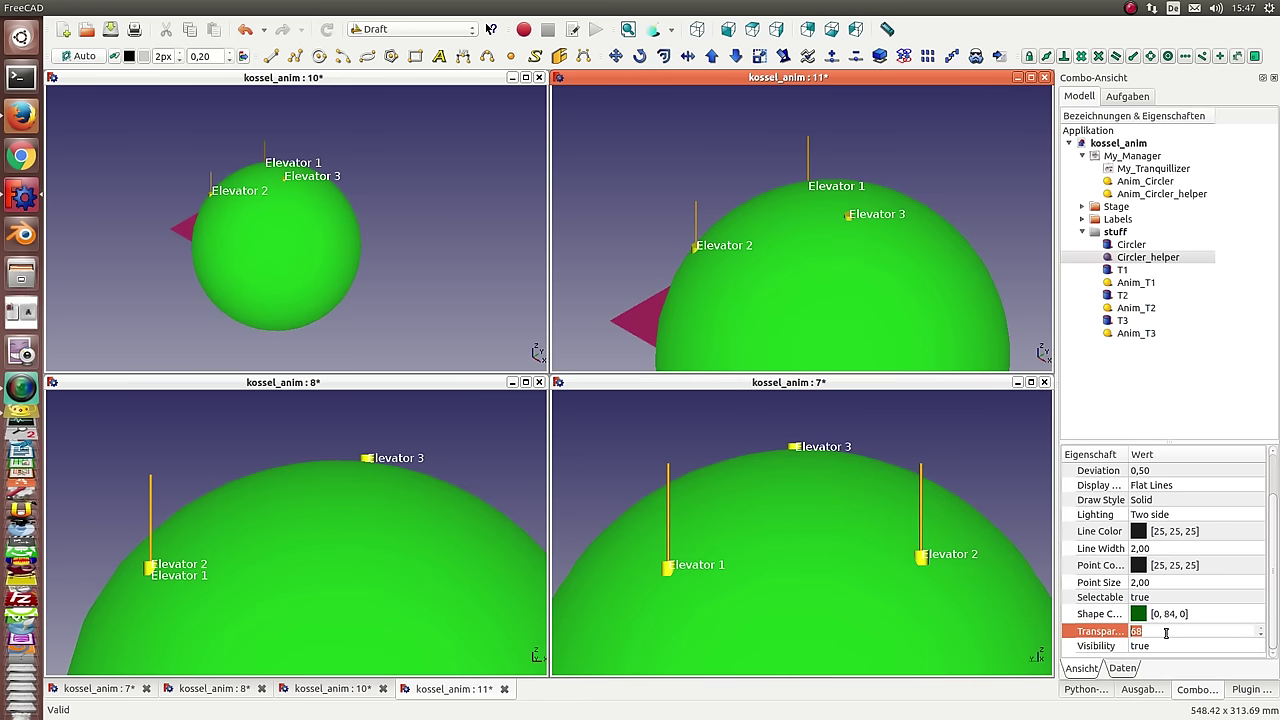
left_click(1017, 469)
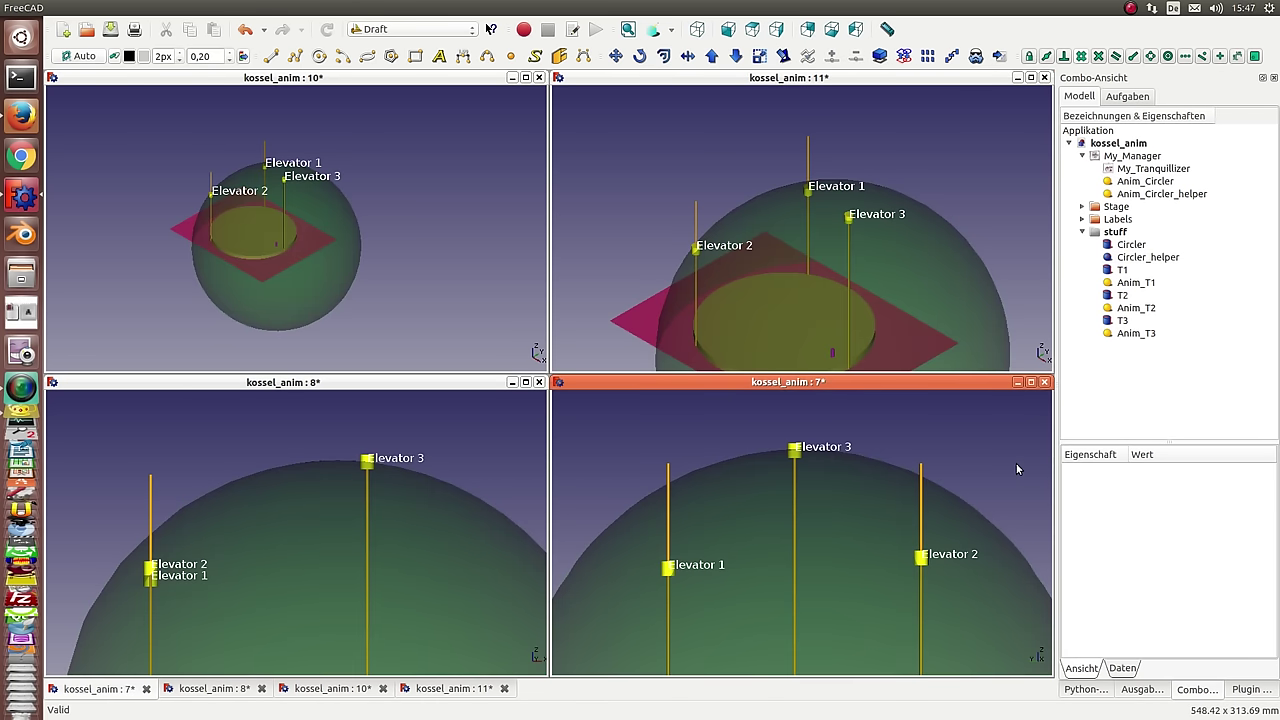
Make the Text PH printer-head label visible and replay the animation from My_Manager
left_click(1083, 219)
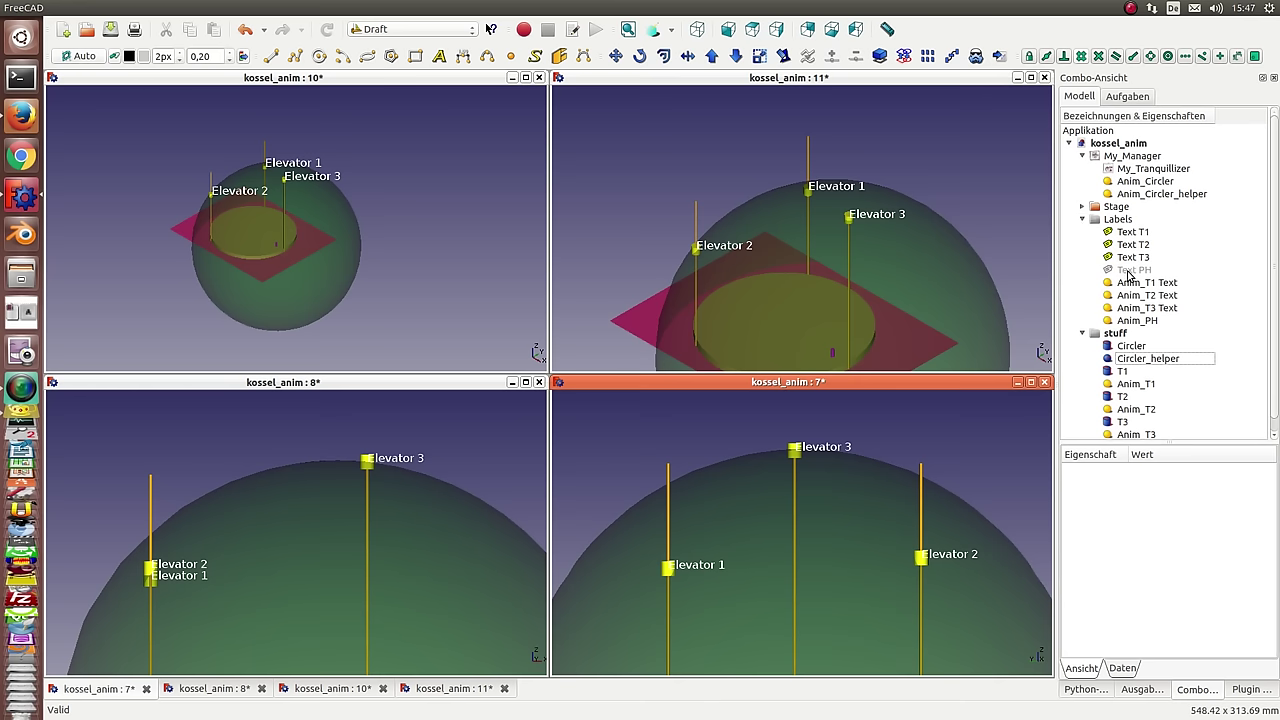
left_click(1134, 270)
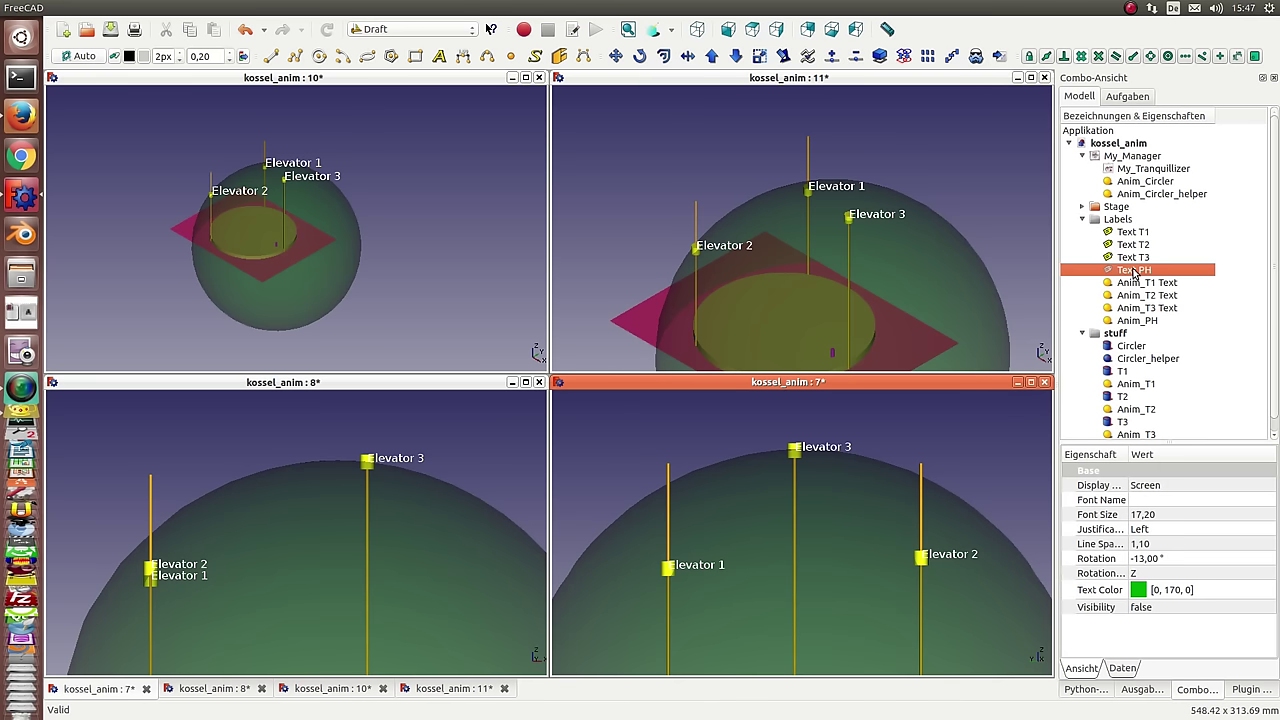
key("space")
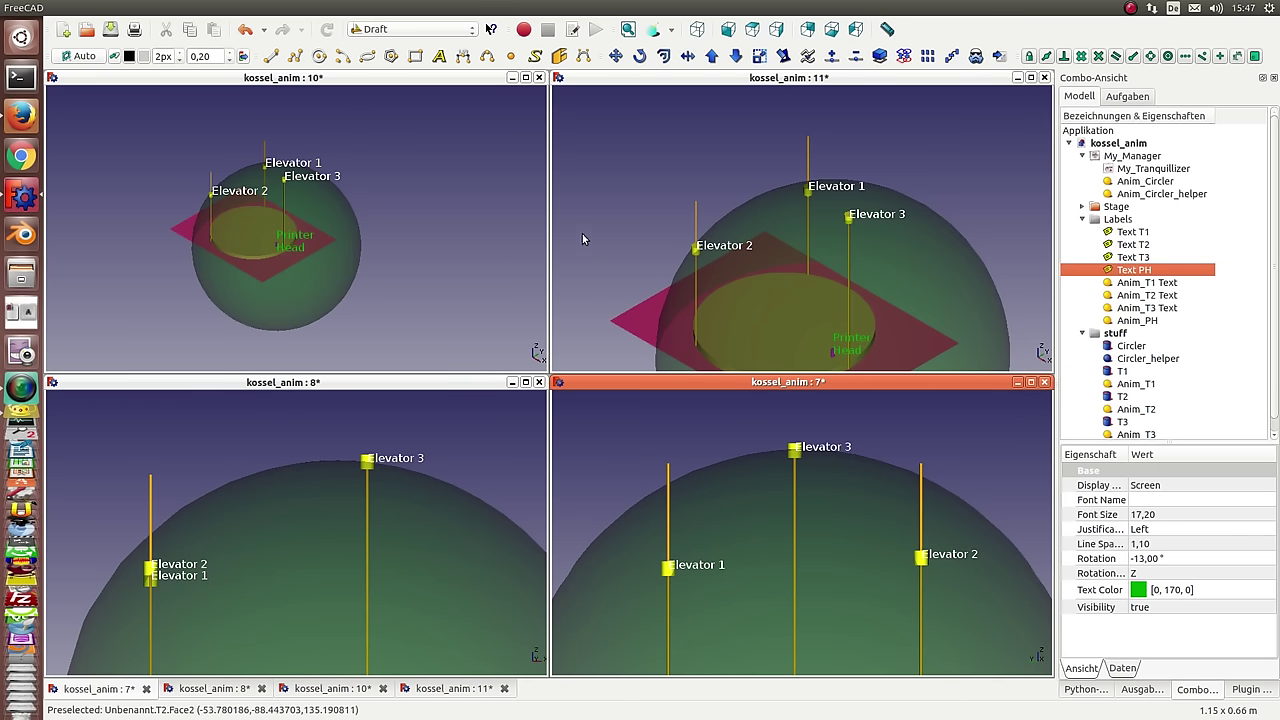
double_click(1131, 157)
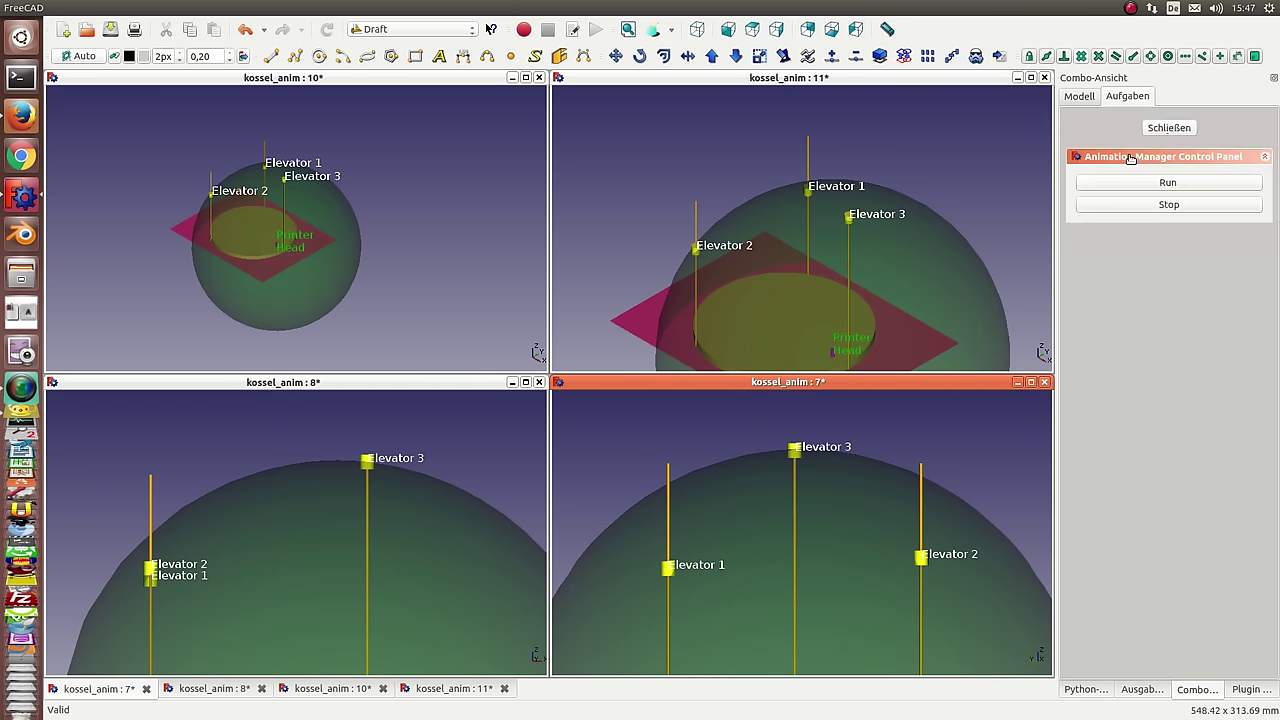
left_click(1139, 180)
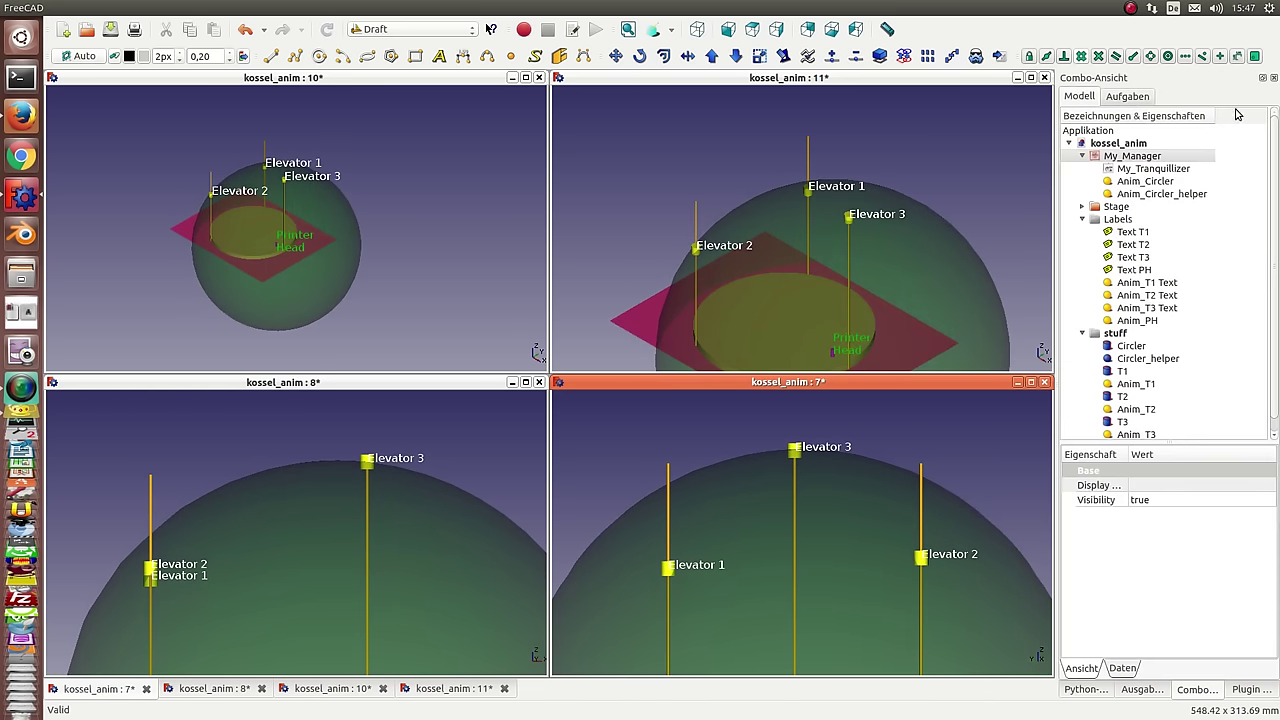
Hide the Circler_helper sphere and tilt the lower-left and lower-right views to show the base
left_click(1110, 358)
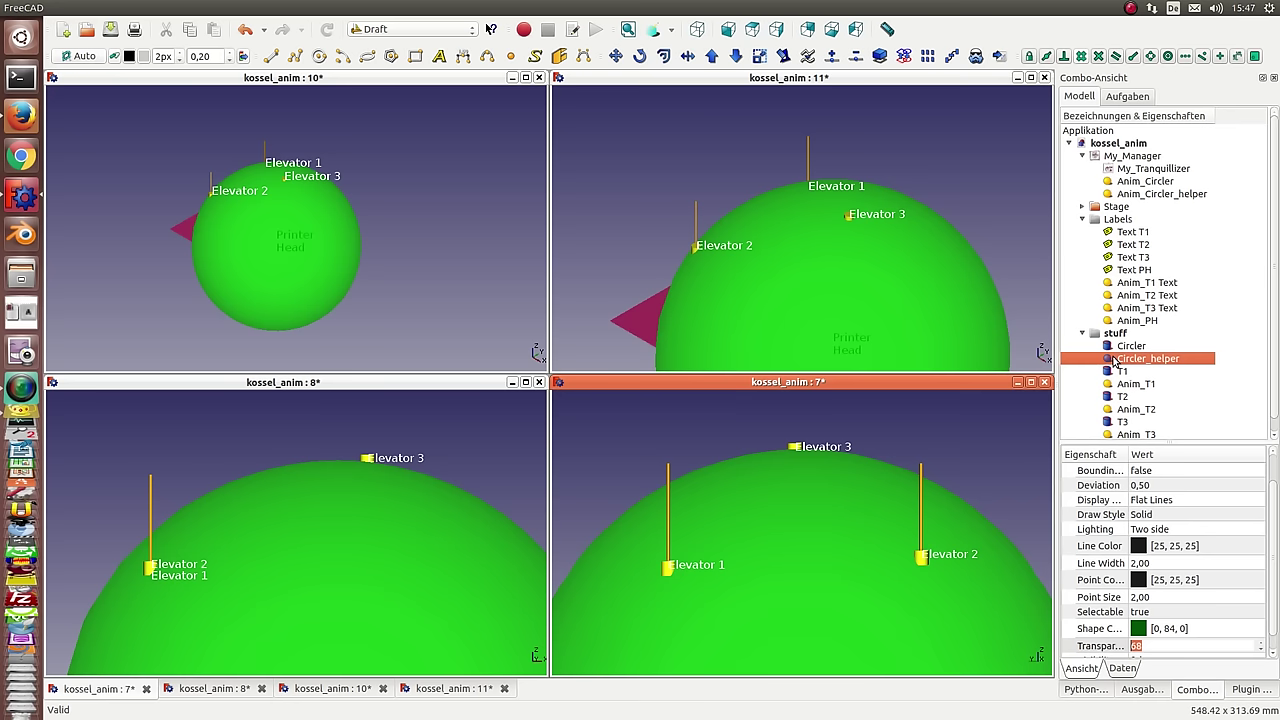
key("space")
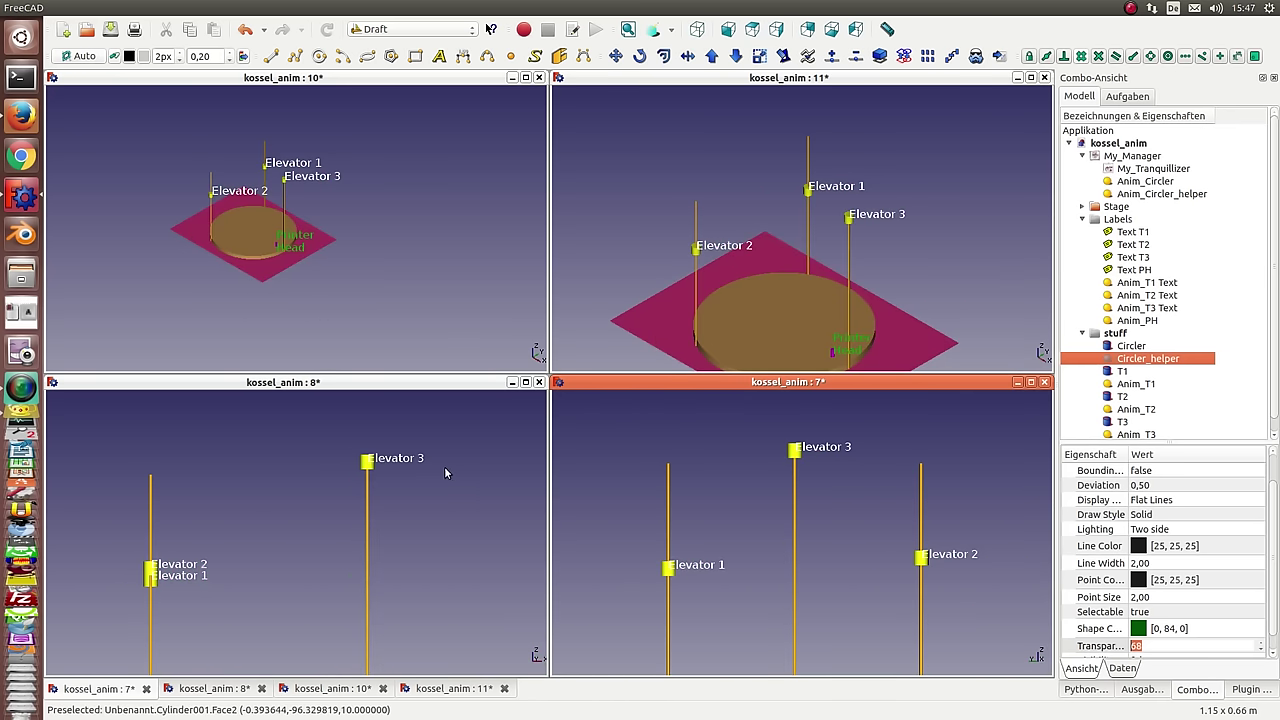
scroll(445, 475, "down", 2)
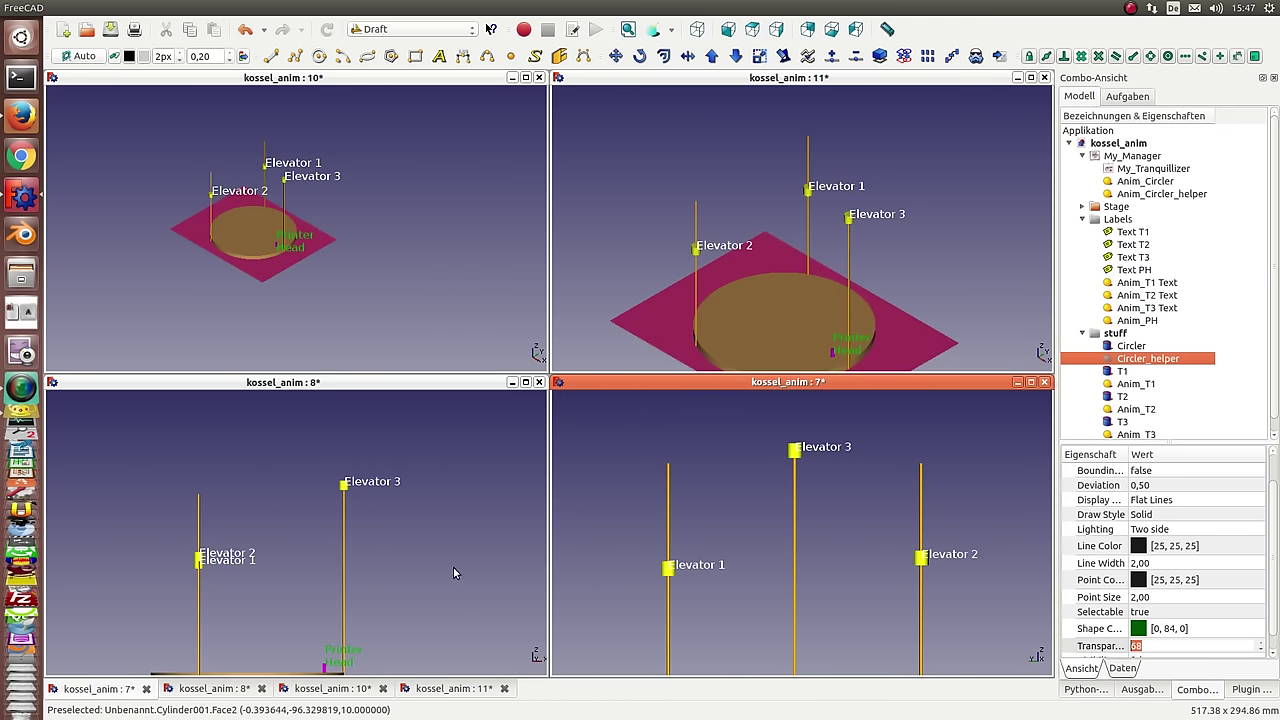
middle_click_drag(453, 567, 460, 520)
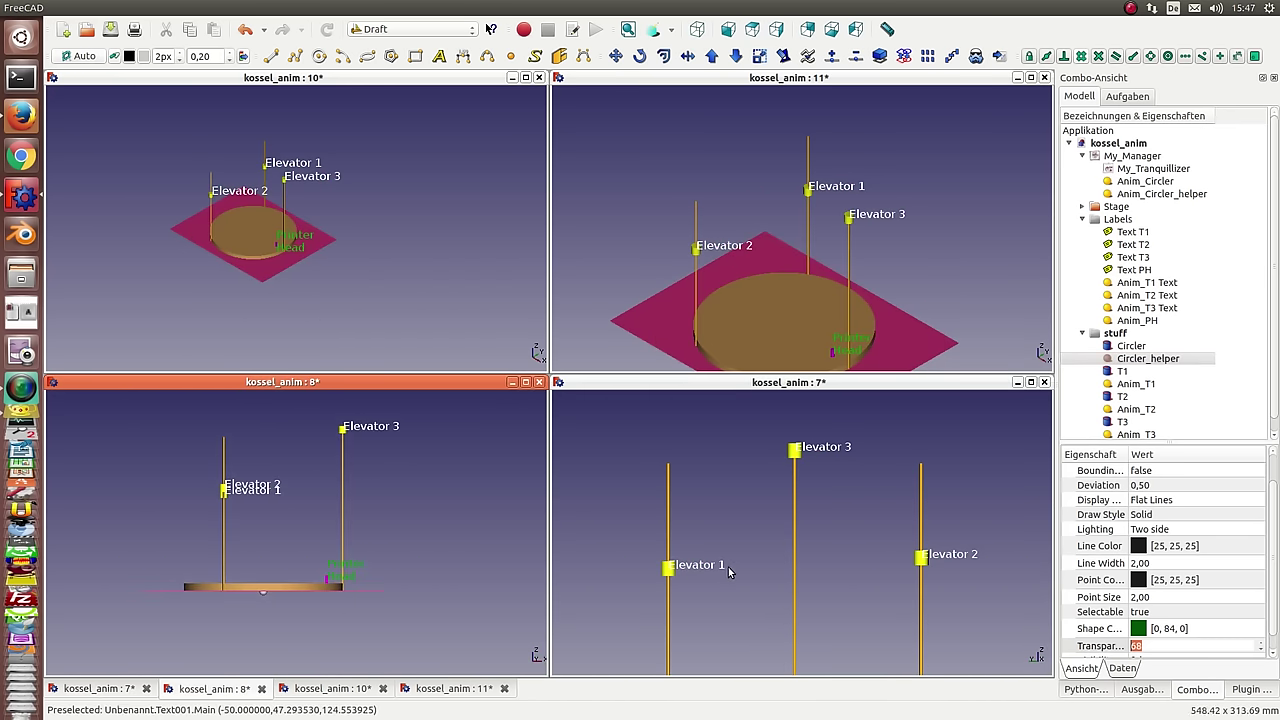
scroll(728, 571, "down", 2)
middle_click_drag(728, 571, 737, 514)
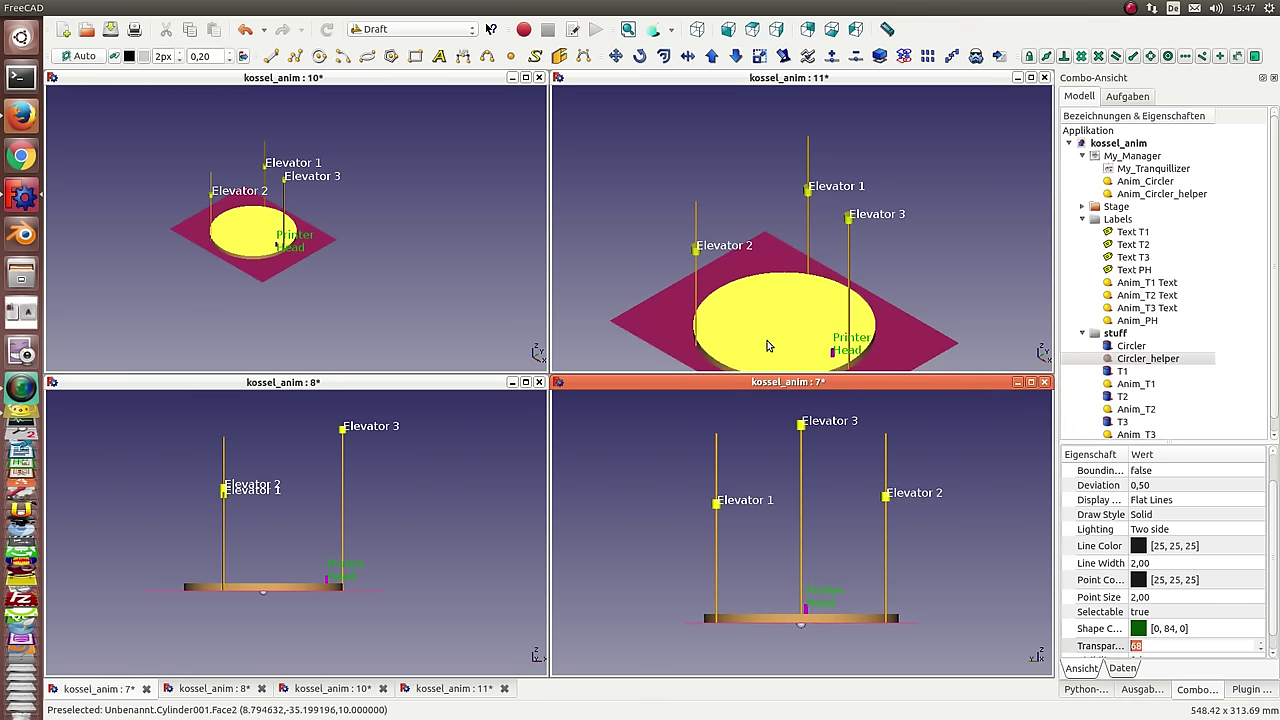
Set the top-left view to top-down and zoom in until the plate and disc fill it
scroll(767, 346, "up", 2)
scroll(787, 261, "up", 2)
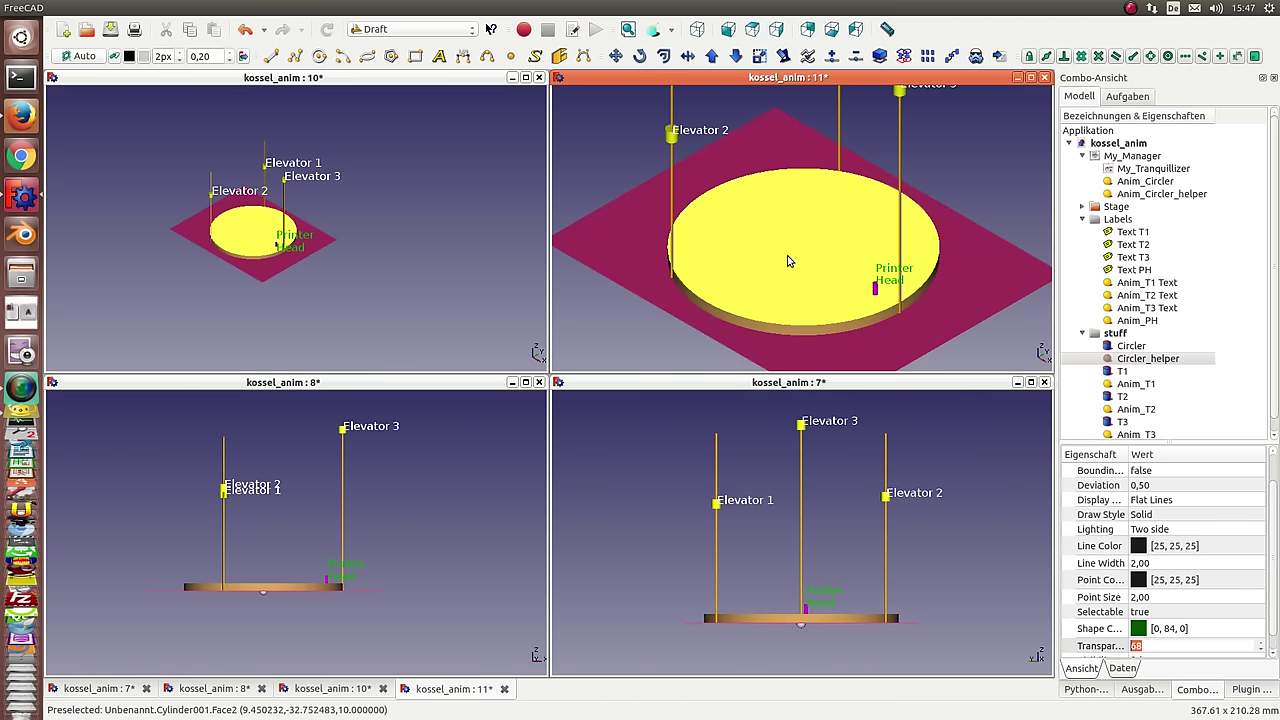
scroll(787, 261, "down", 2)
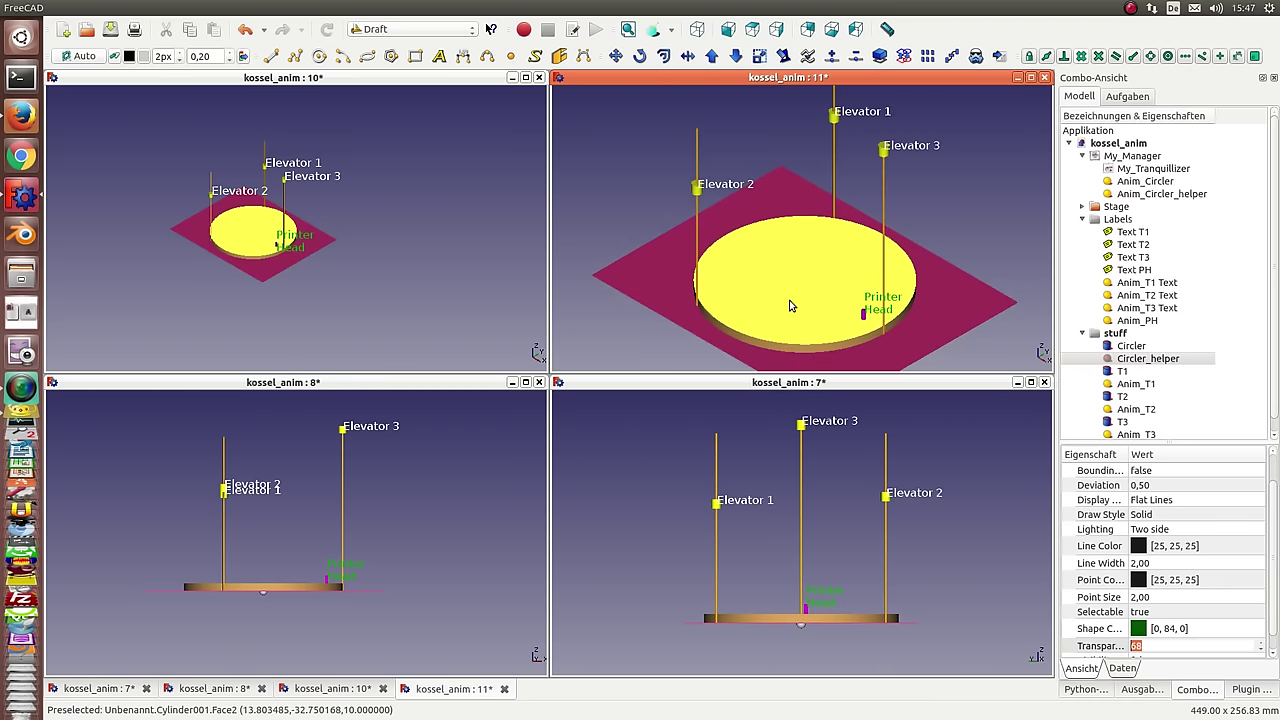
scroll(395, 289, "up", 1)
scroll(395, 289, "up", 2)
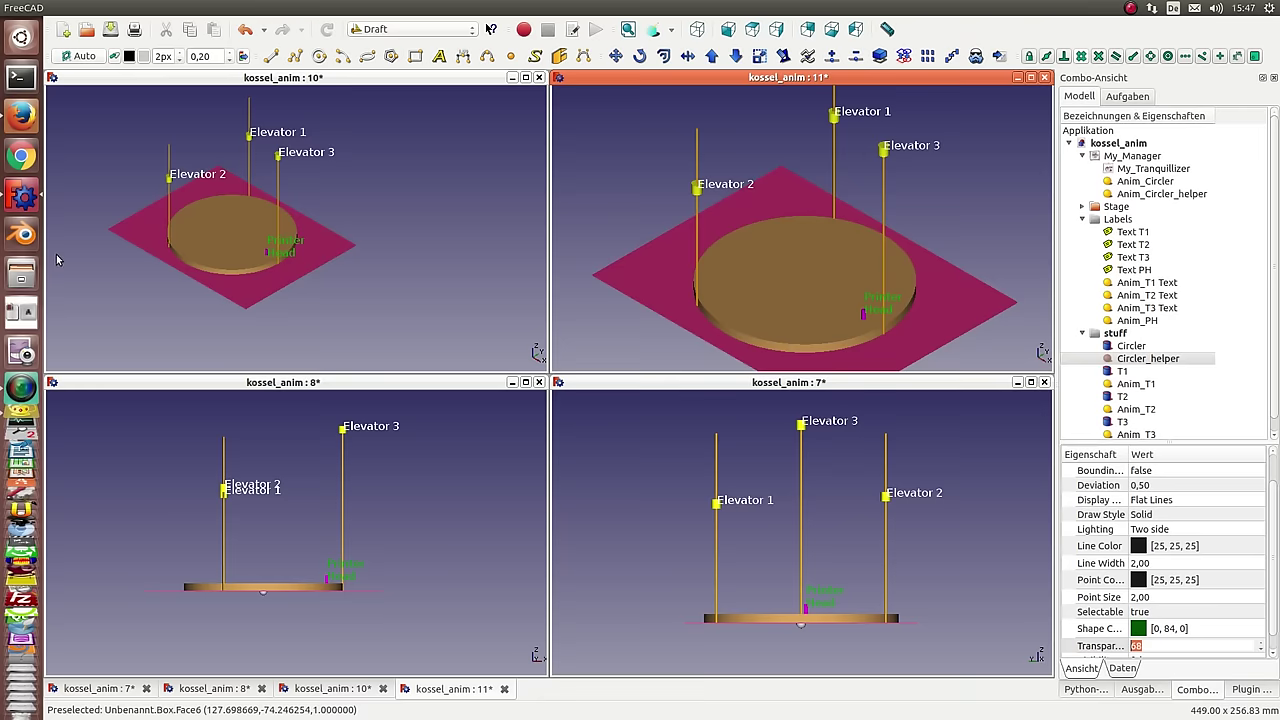
mouse_move(57, 260)
middle_mouse_down()
mouse_move(134, 294)
mouse_move(270, 290)
mouse_move(407, 283)
mouse_move(414, 246)
mouse_move(129, 277)
mouse_move(232, 339)
middle_mouse_up()
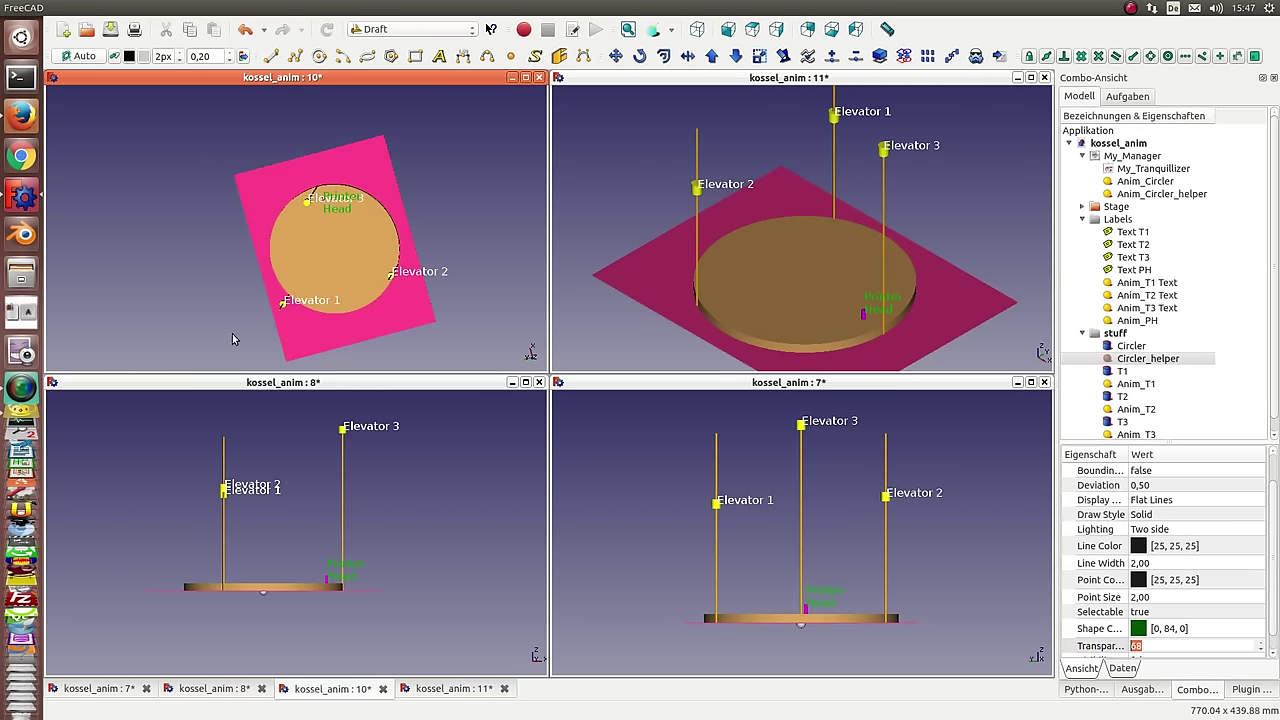
left_click(160, 270)
key("2")
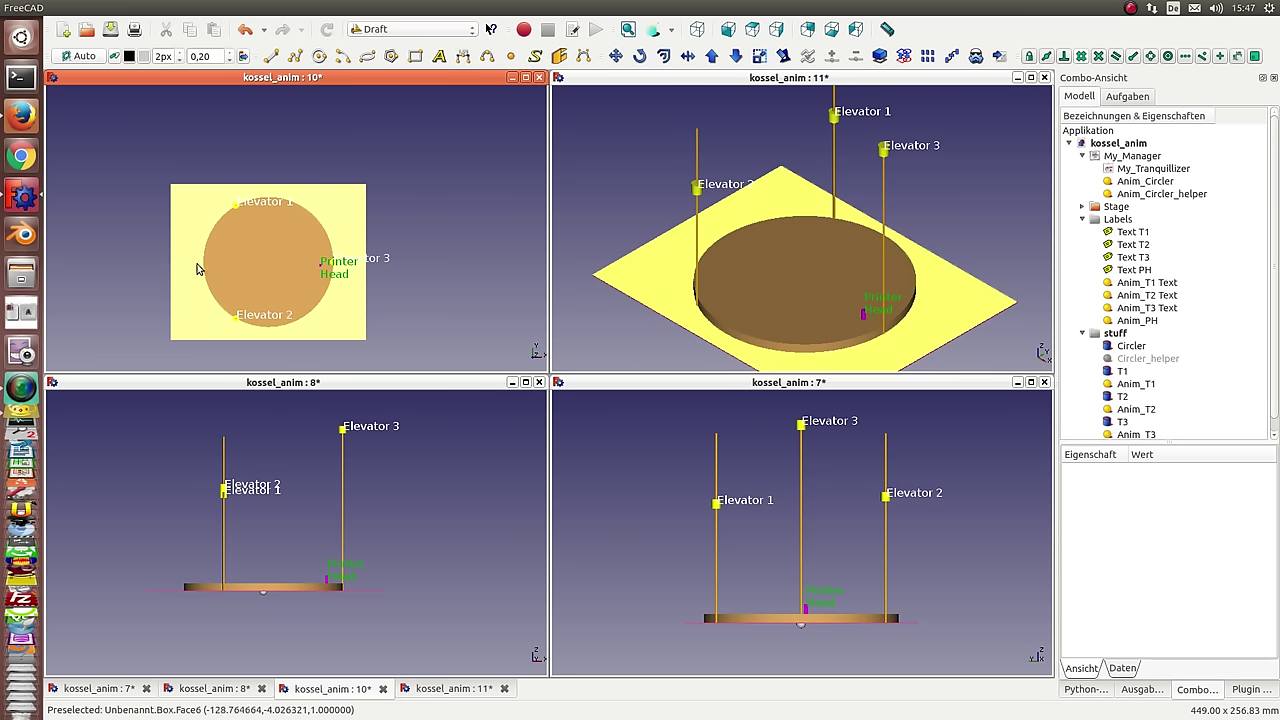
scroll(170, 268, "up", 2)
scroll(126, 264, "up", 2)
scroll(126, 263, "up", 1)
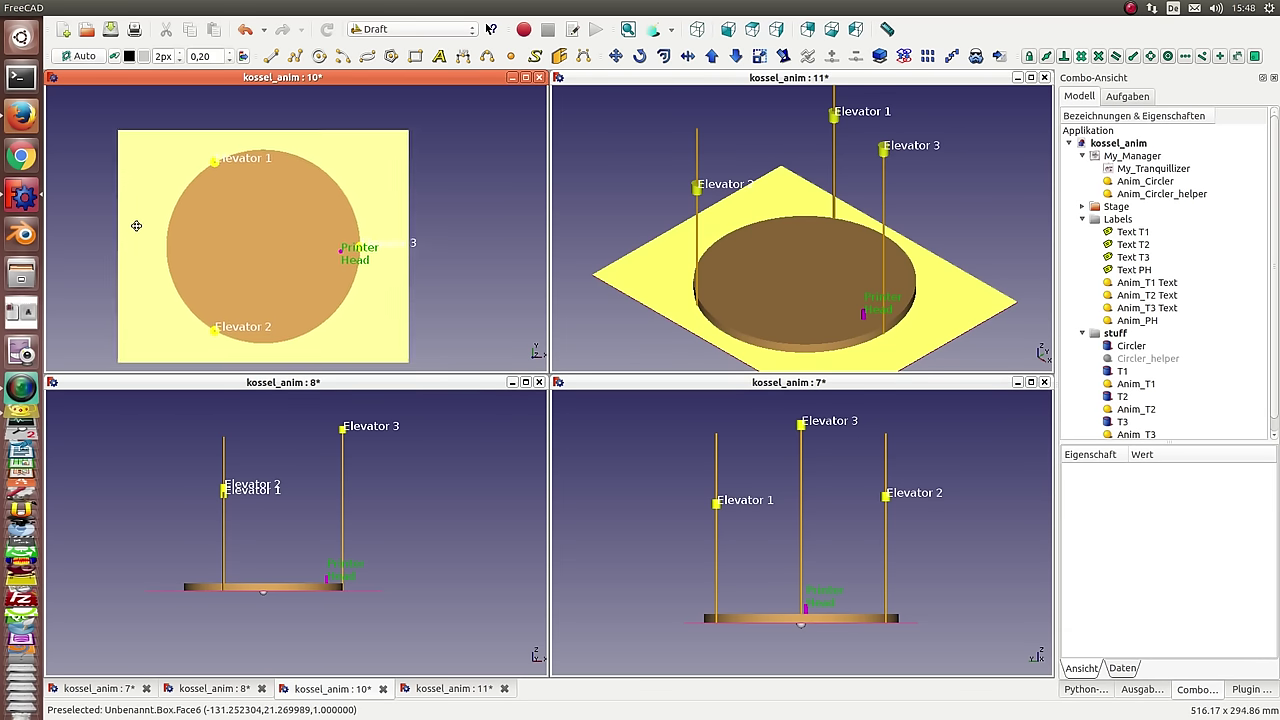
scroll(143, 209, "up", 1)
scroll(400, 320, "up", 1)
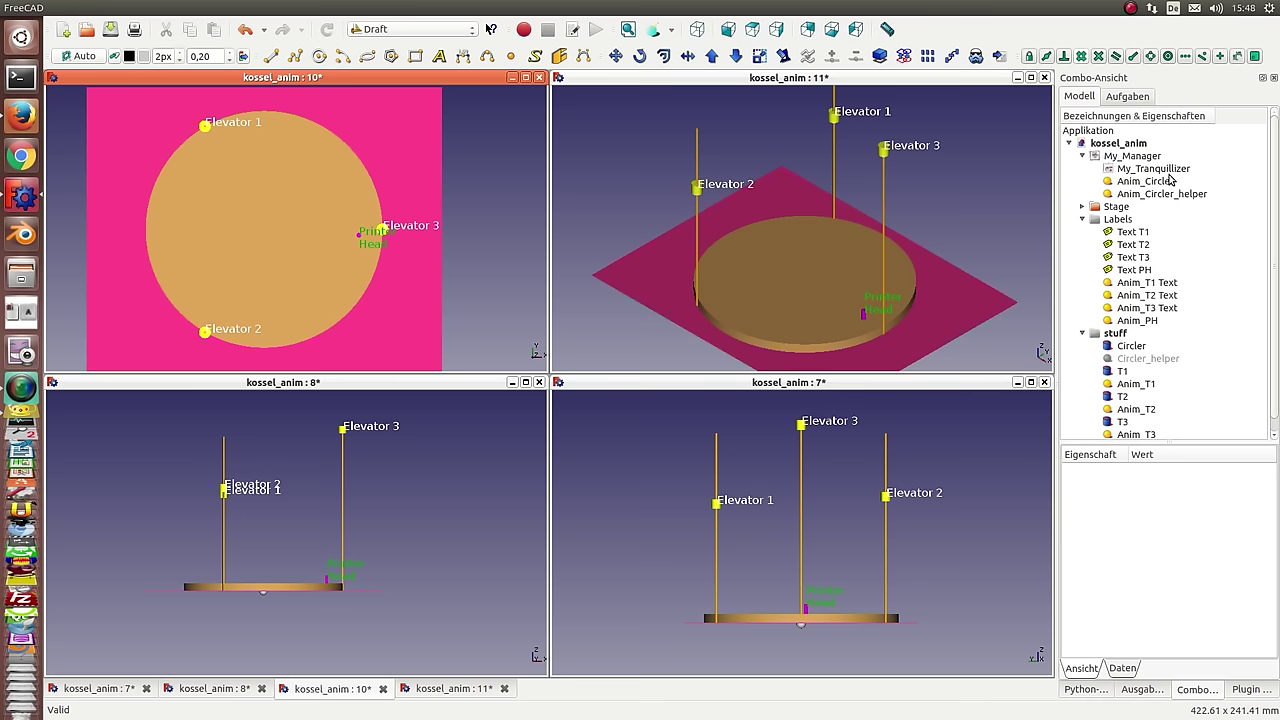
Replay the animation with the sphere hidden, the printer head circling as elevators move
double_click(1132, 156)
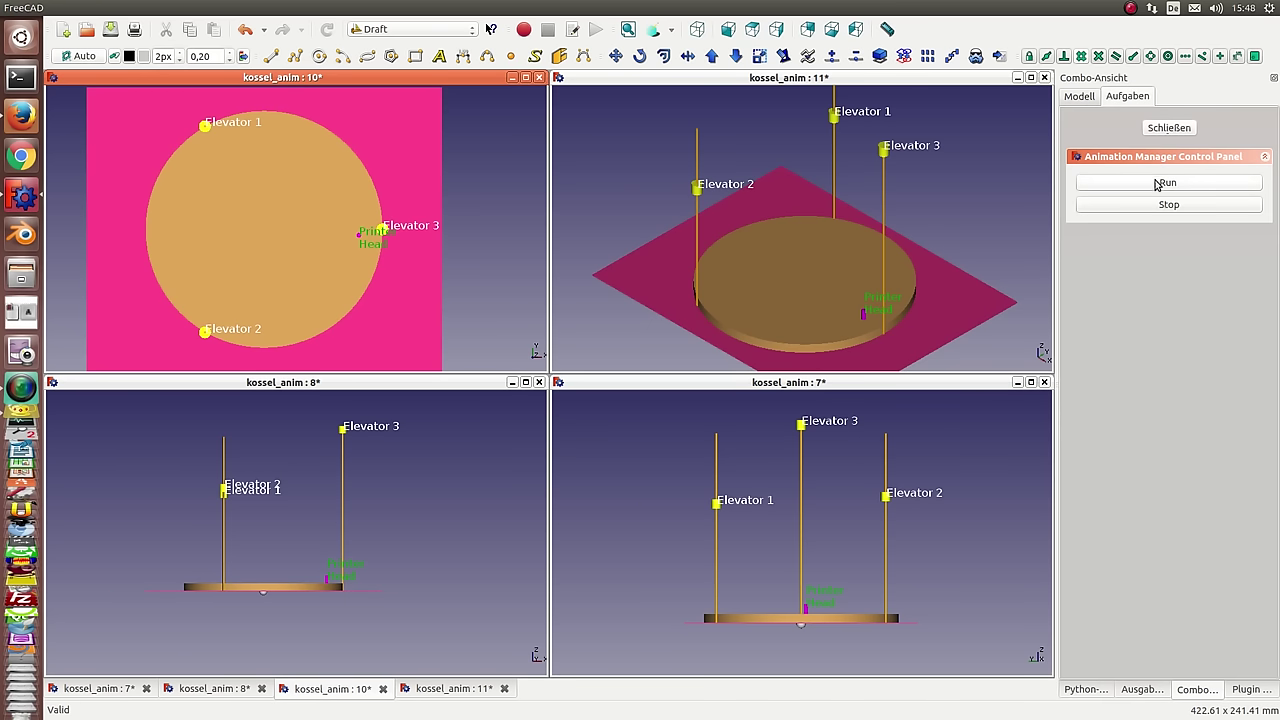
left_click(1157, 184)
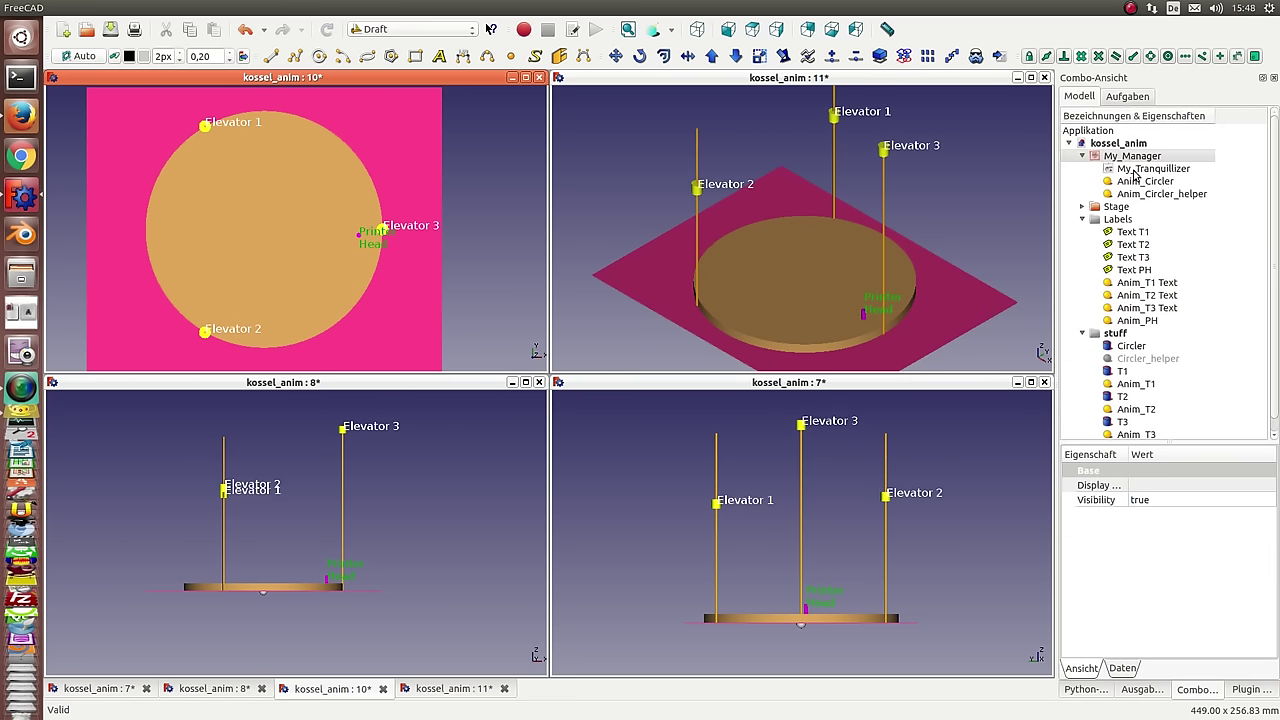
Show Anim_Circler's data: x = 80*cos(2π·time), y = 80*sin(2π·time), z = 10
left_click_drag(1056, 186, 832, 192)
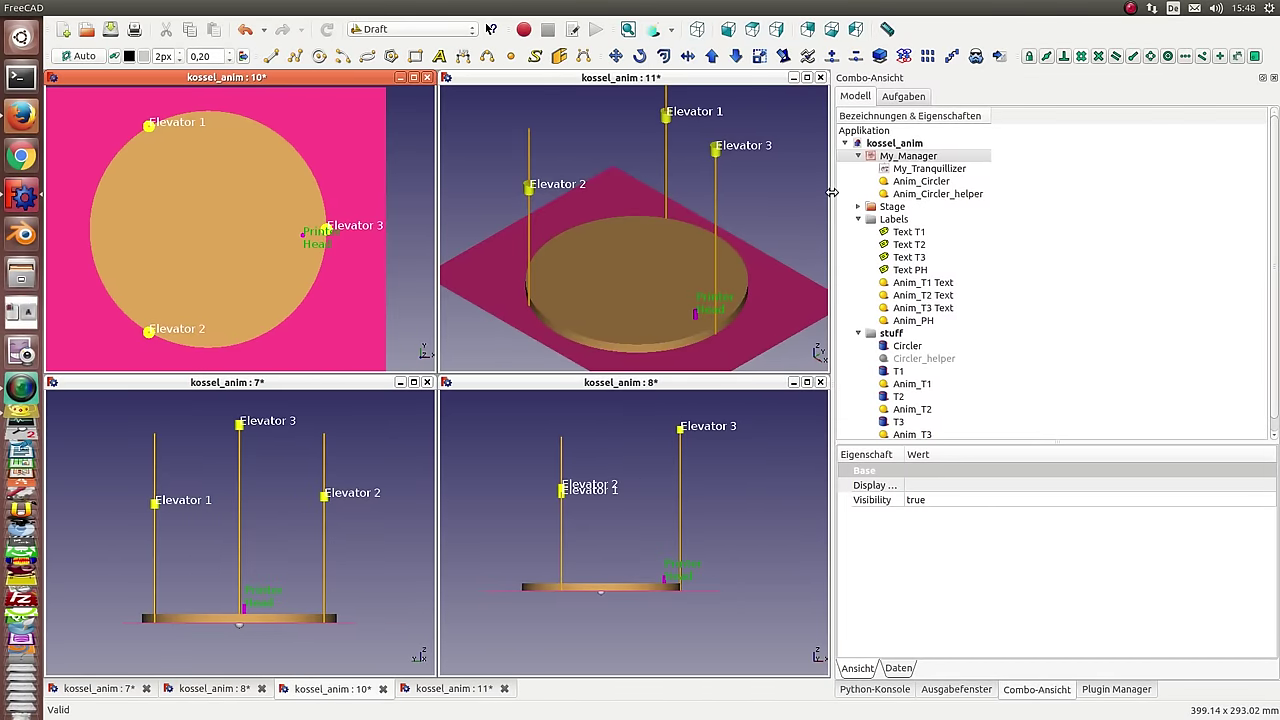
left_click(925, 182)
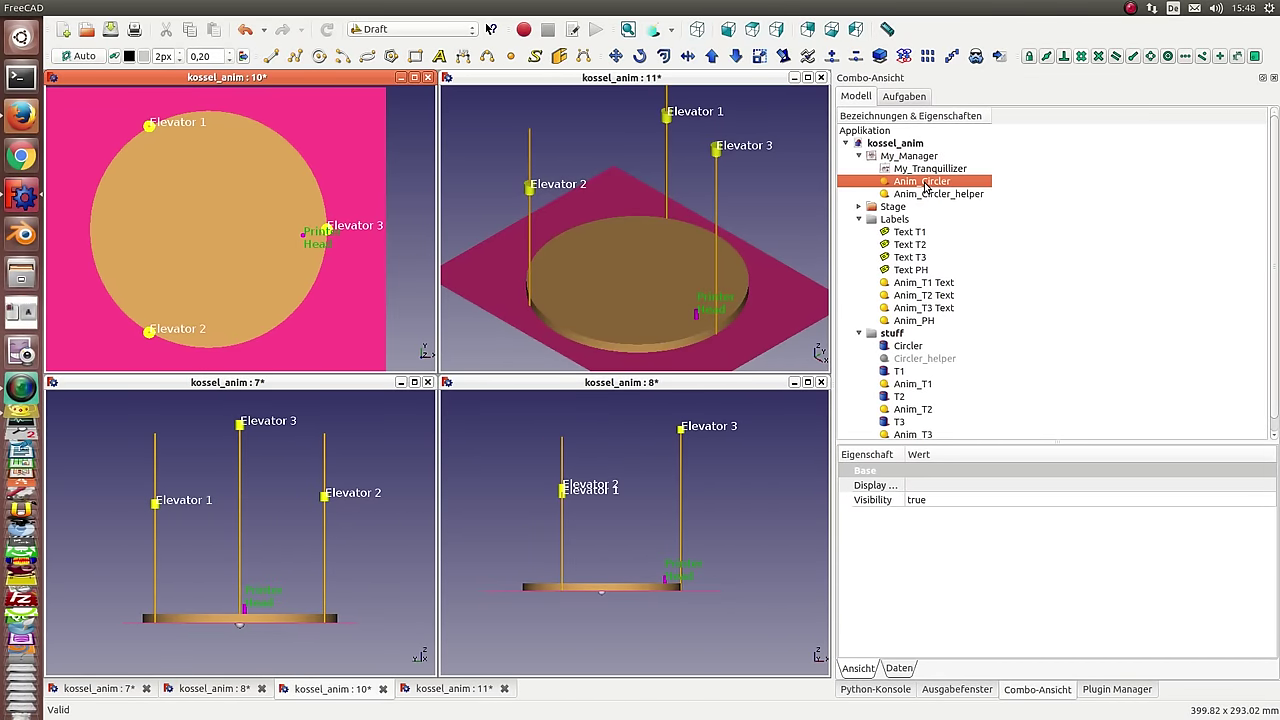
left_click(898, 670)
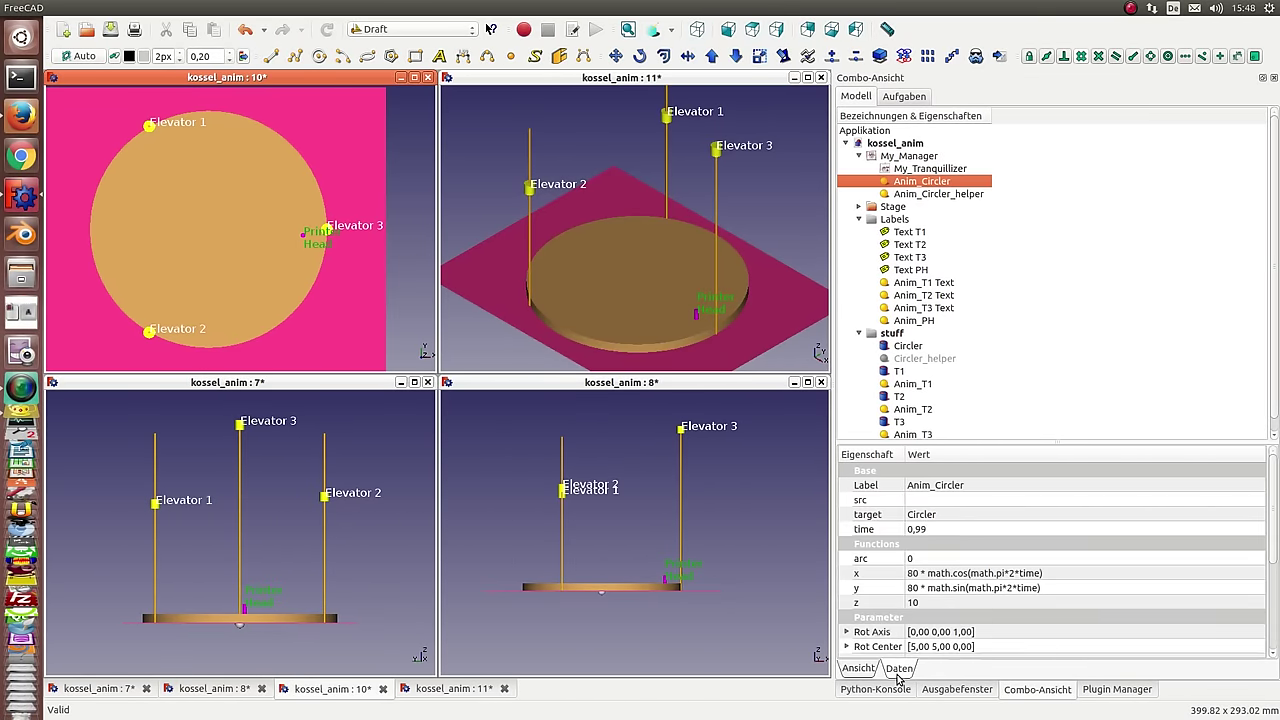
left_click(1093, 574)
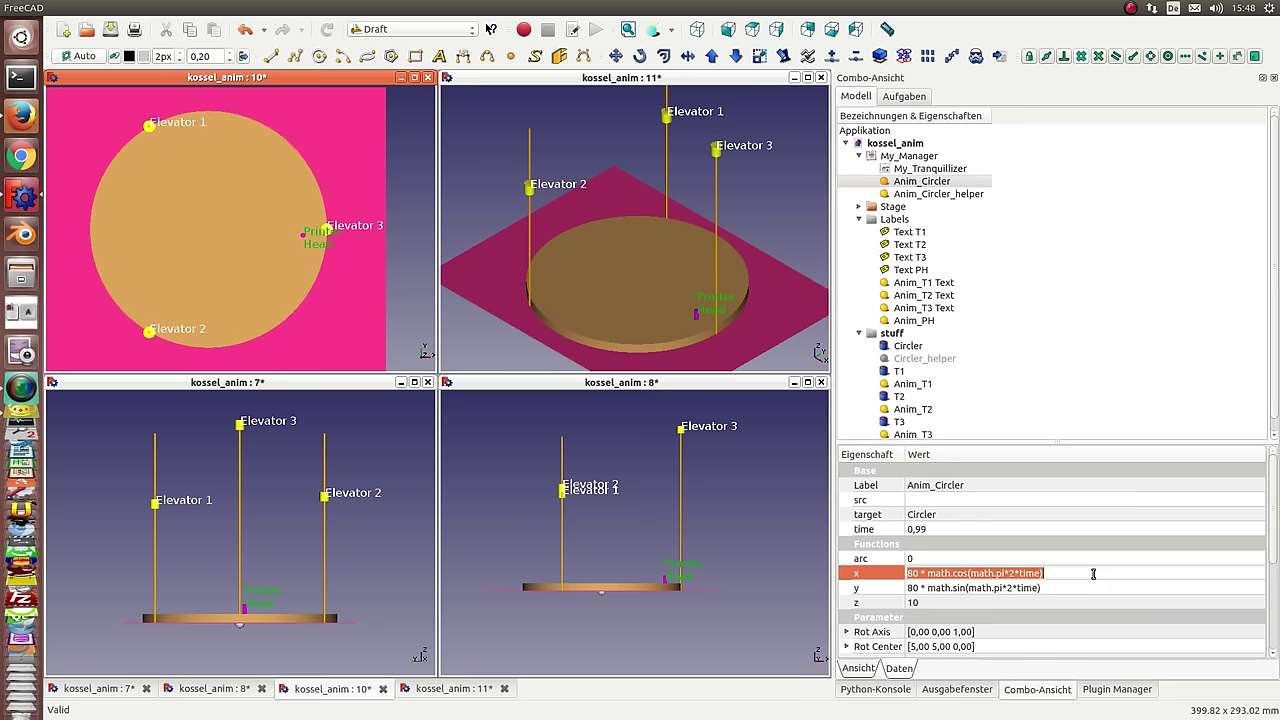
left_click(1093, 588)
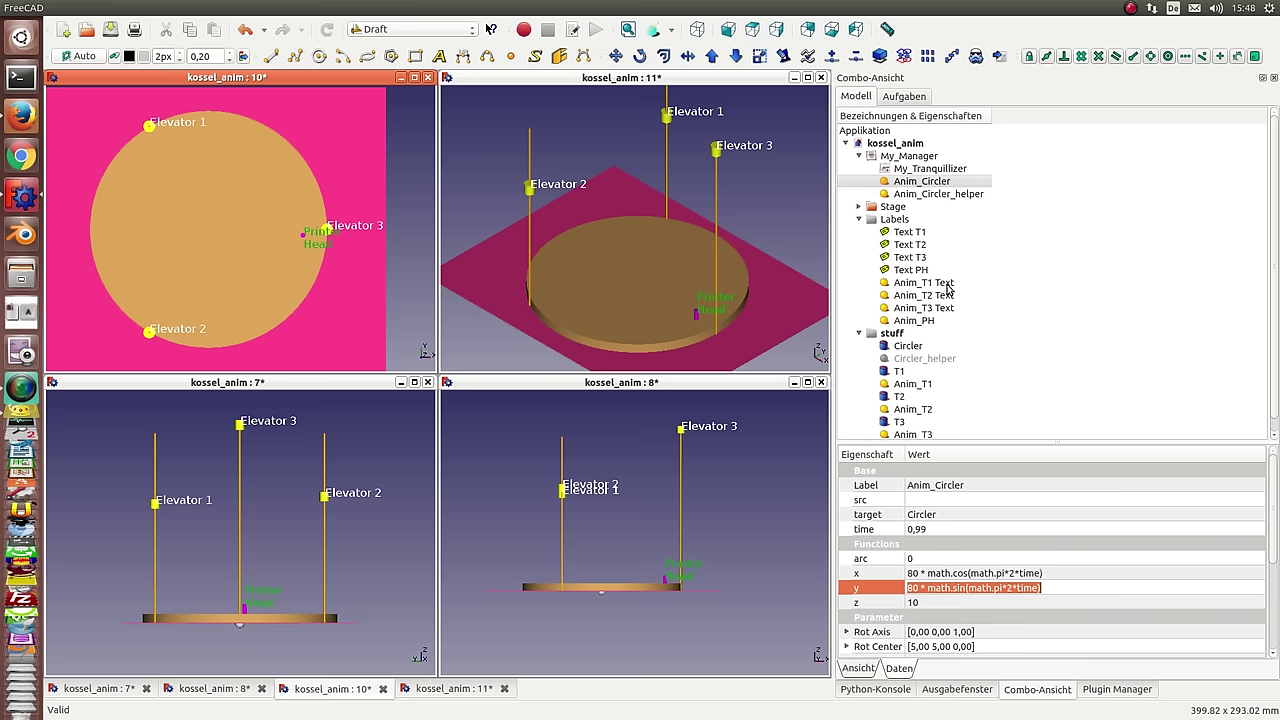
Inspect the z height formulas of the Anim_T1, Anim_T2 and Anim_T3 elevator animations
left_click(928, 387)
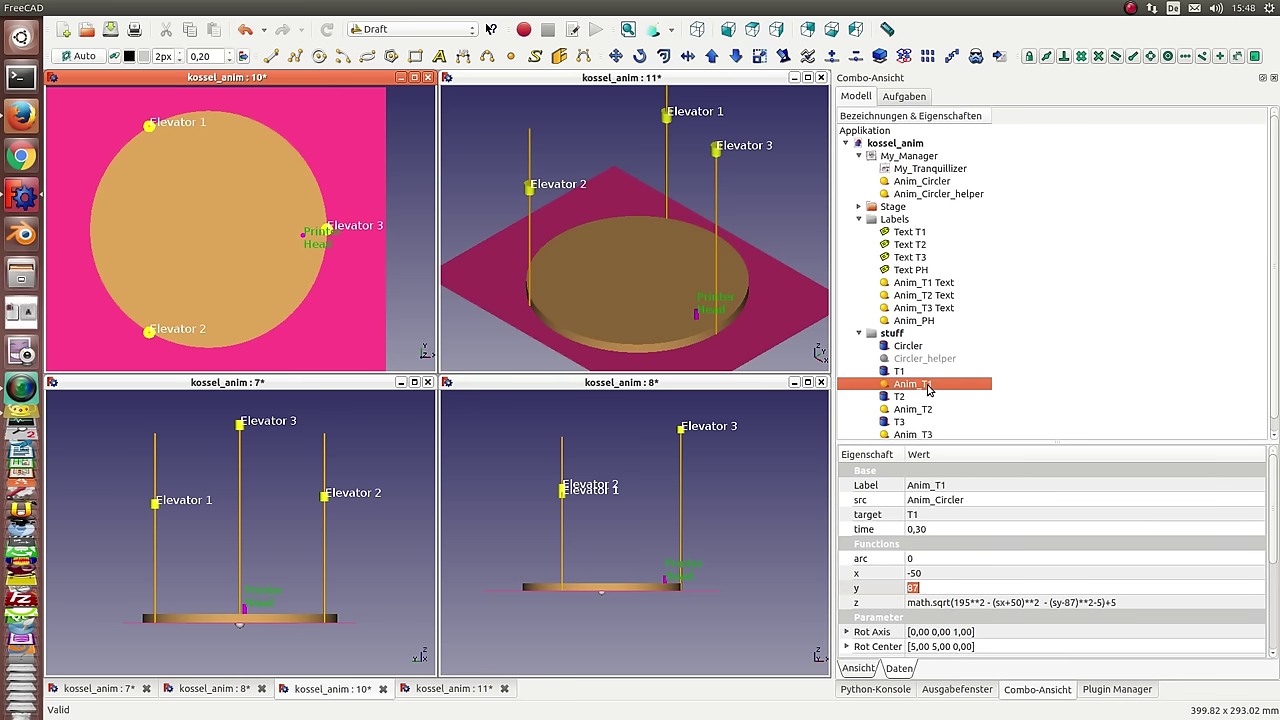
left_click_drag(1273, 577, 1273, 590)
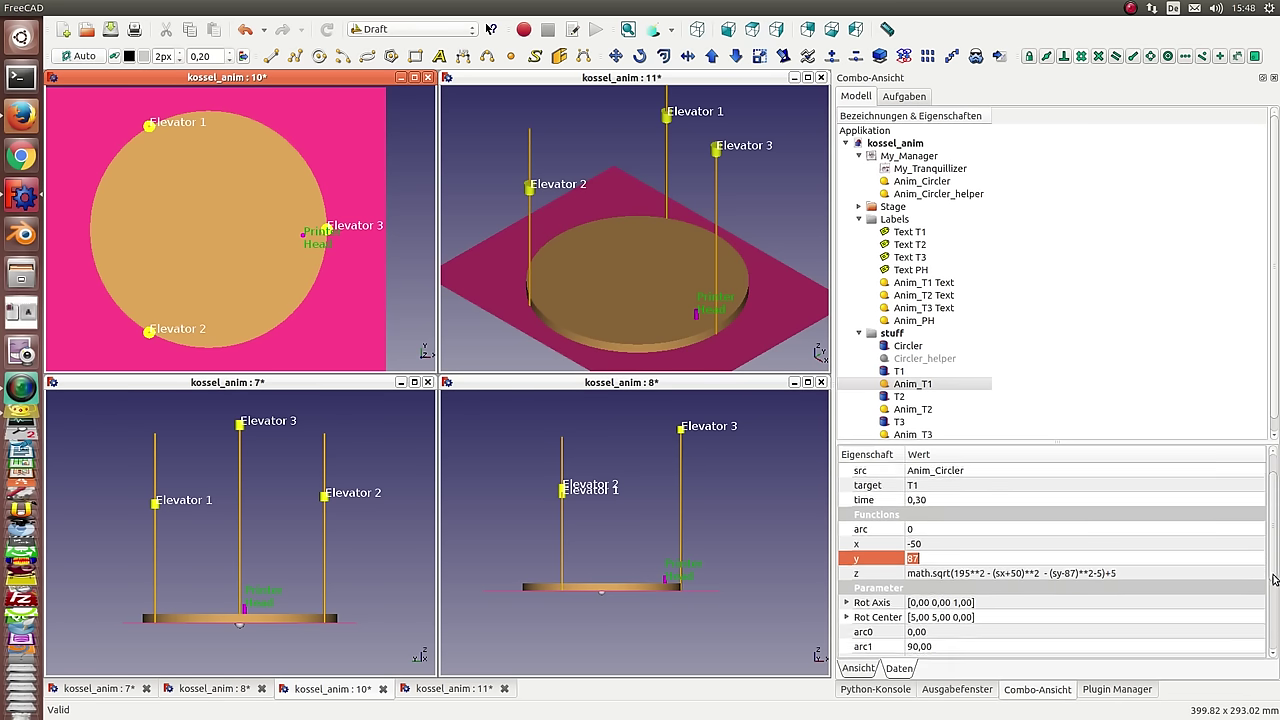
left_click(1153, 562)
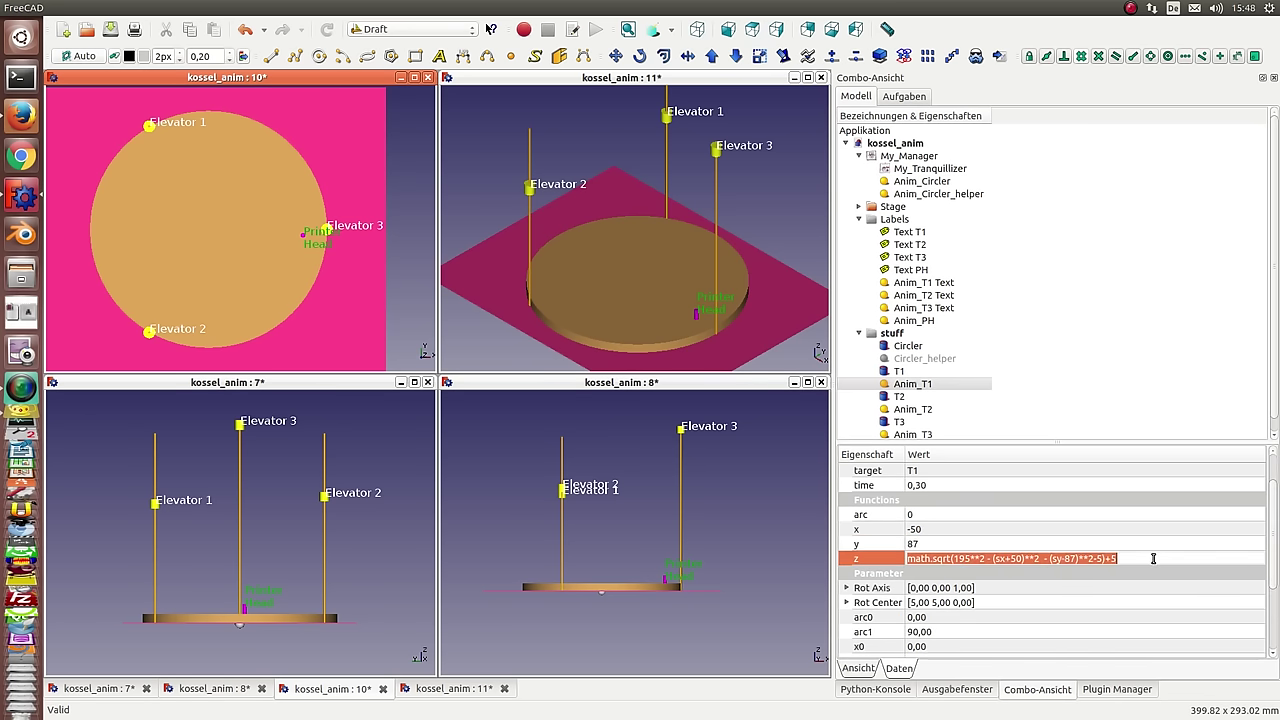
left_click(911, 411)
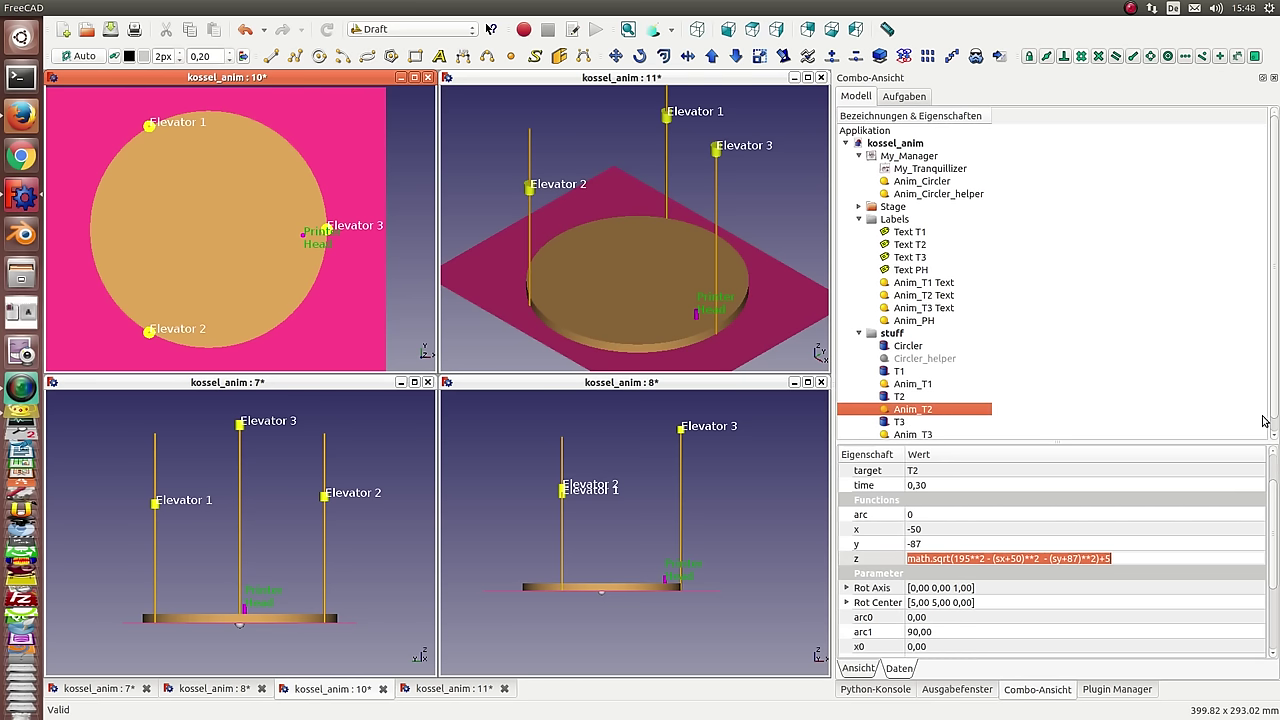
left_click(1273, 428)
left_click(921, 424)
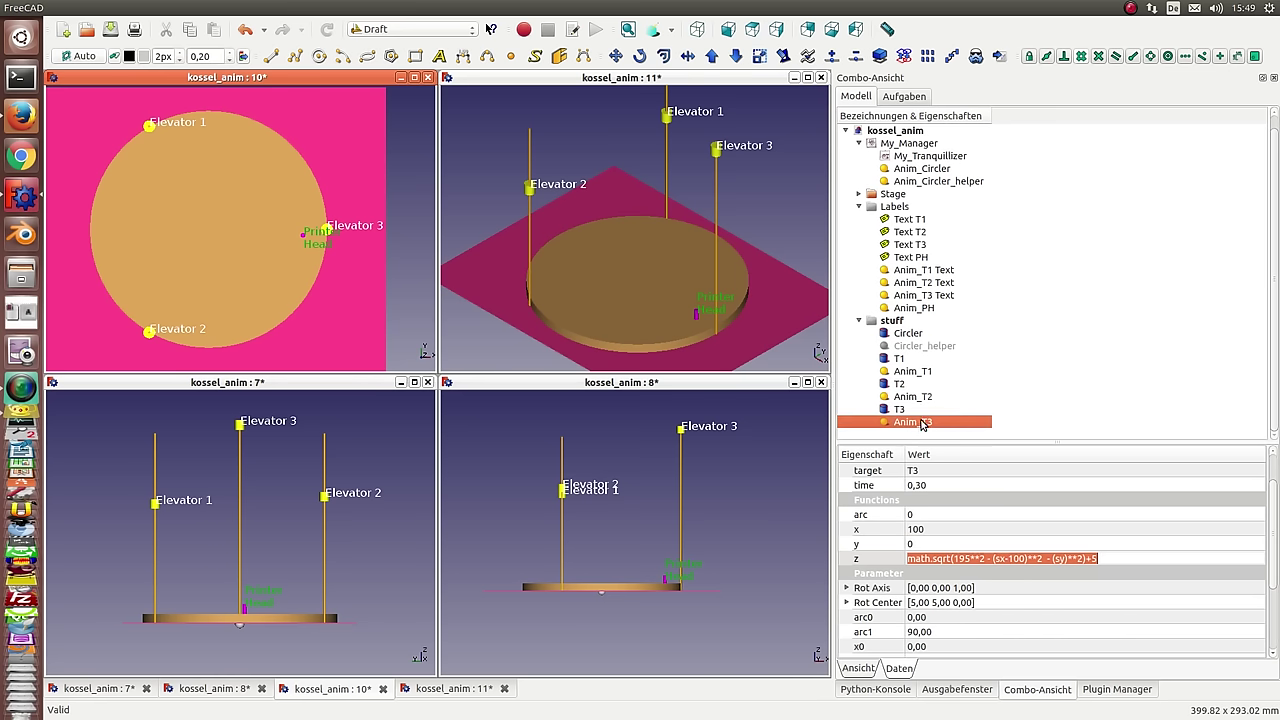
Show the properties of Anim_T1 Text, Anim_T2 Text, Anim_T3 Text and Anim_PH in turn
left_click(912, 272)
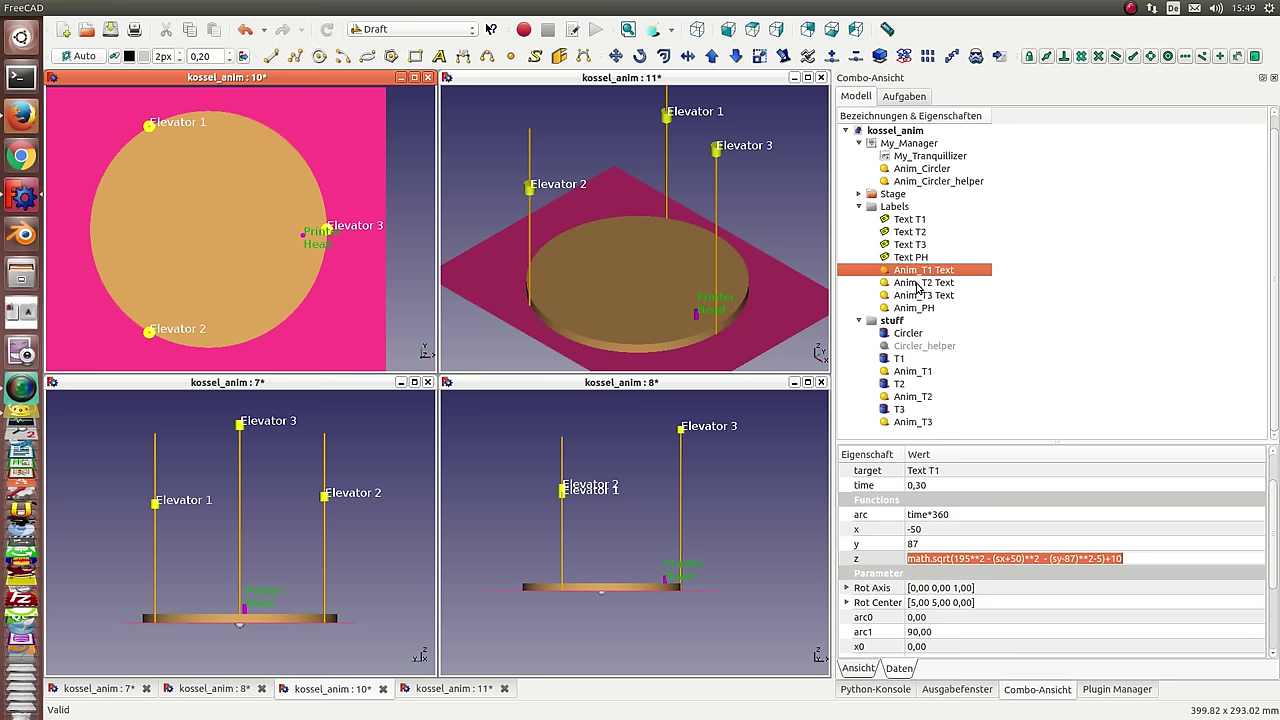
left_click(917, 284)
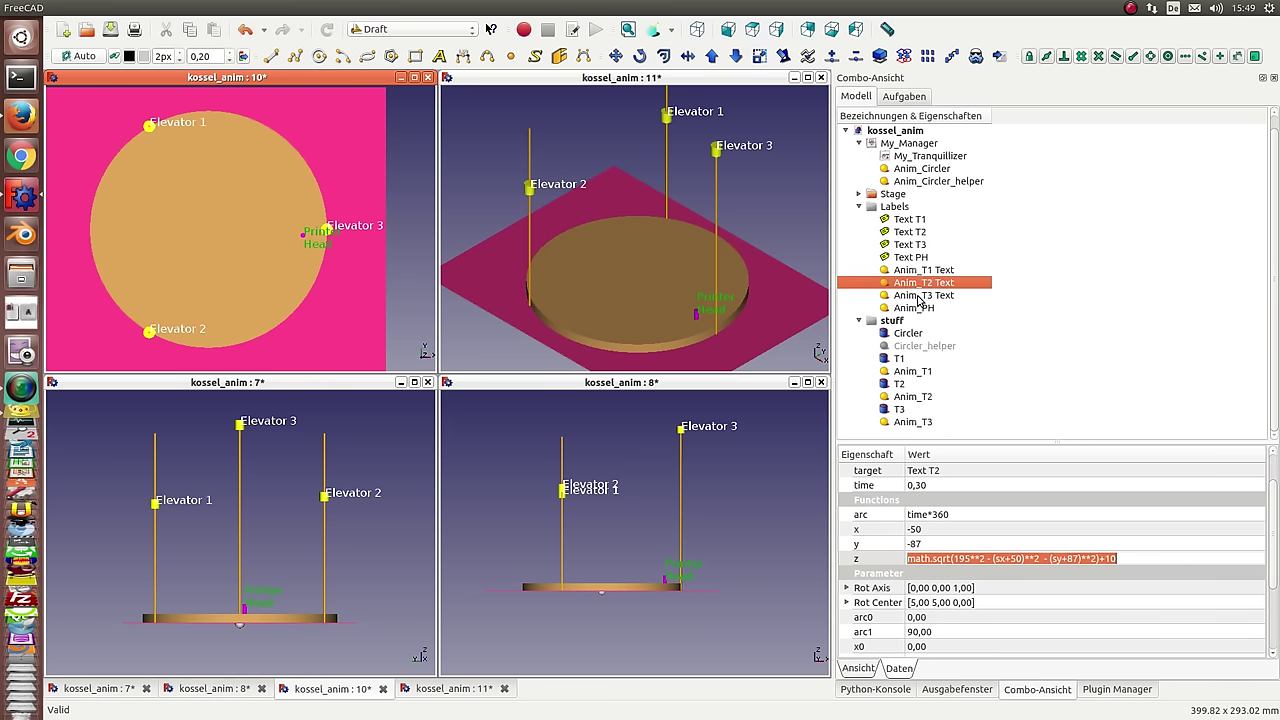
left_click(919, 296)
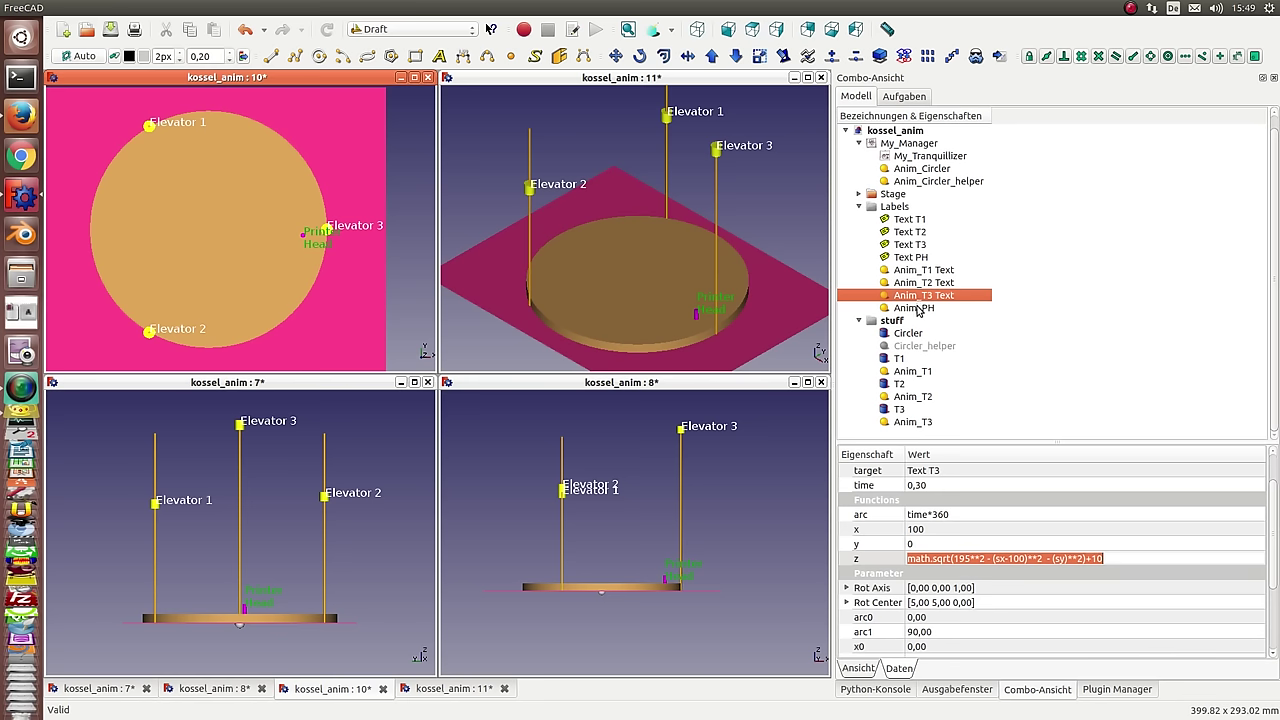
left_click(919, 308)
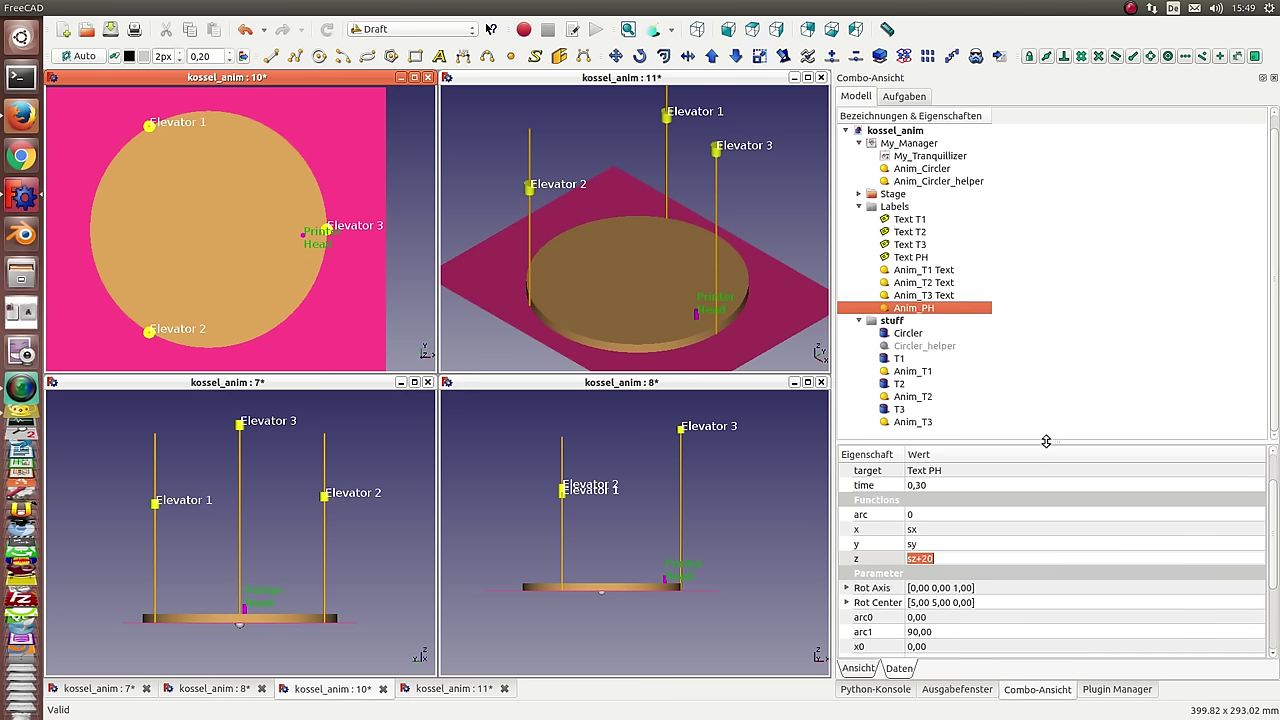
Inspect Anim_PH's source Anim_Circler and its formulas x = sx, y = sy, z = sz+20
left_click_drag(1046, 441, 1050, 358)
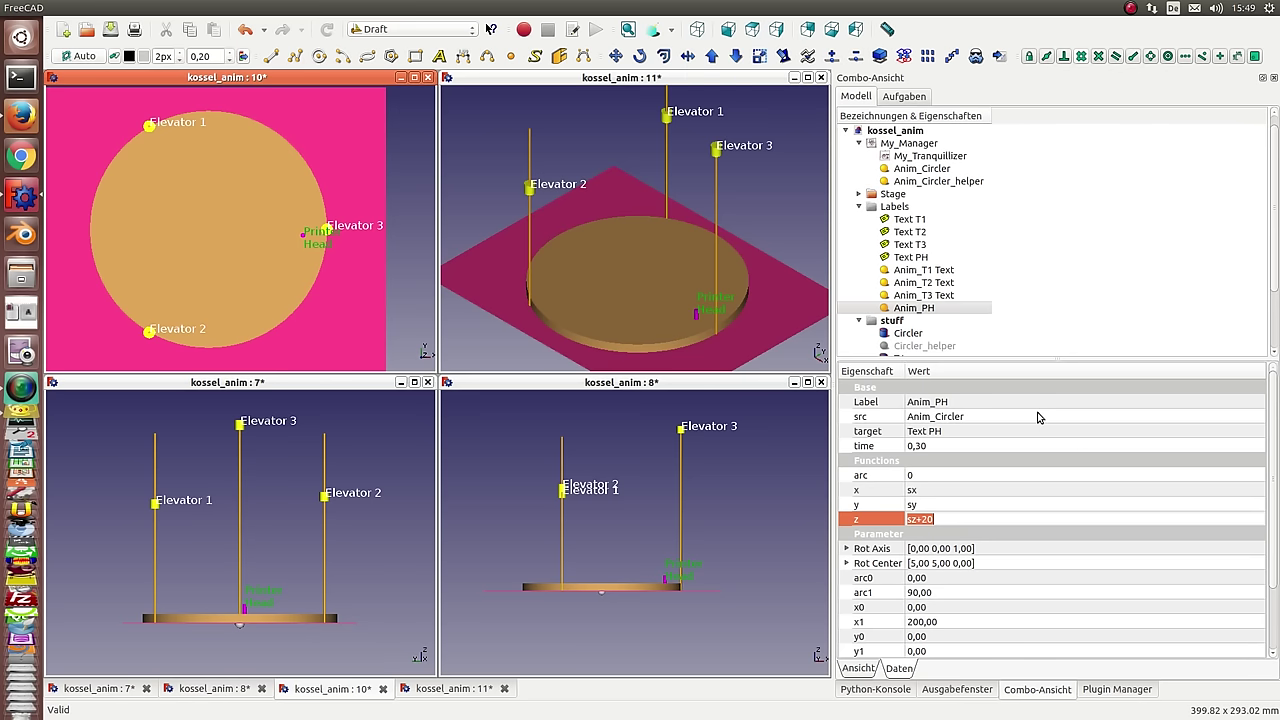
left_click(1038, 417)
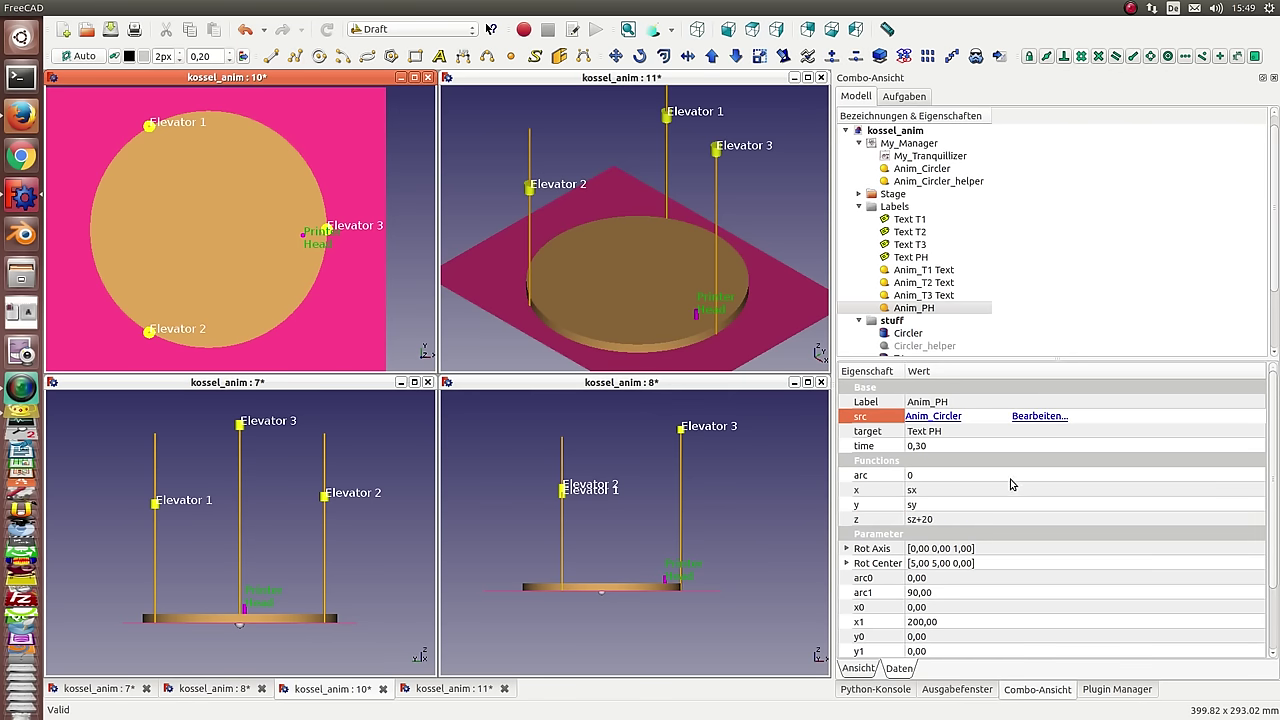
left_click(1015, 491)
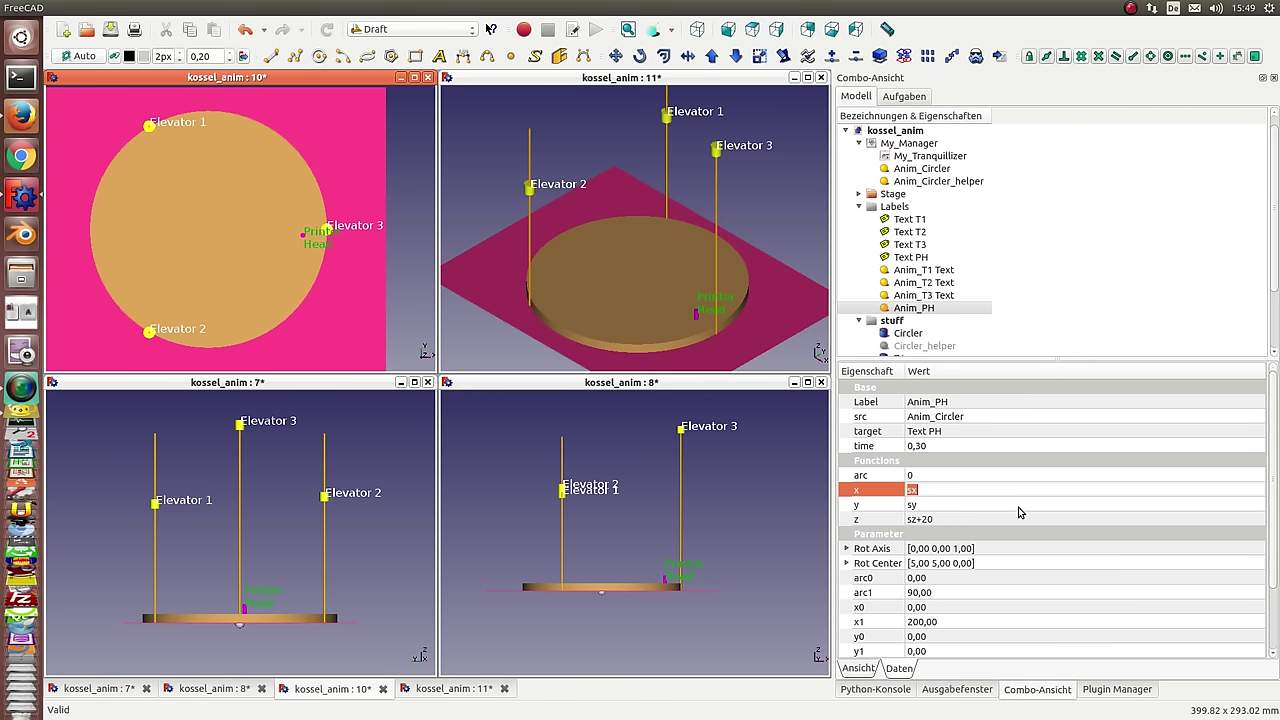
left_click(1019, 507)
left_click(1016, 520)
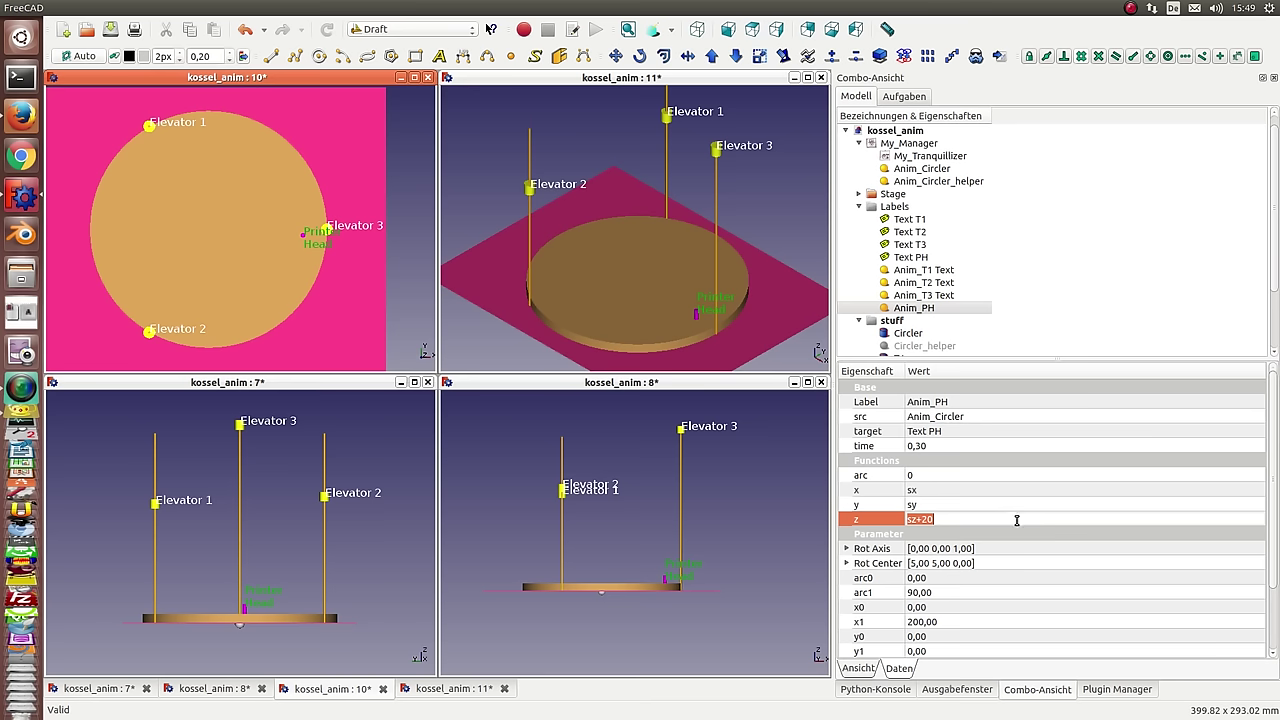